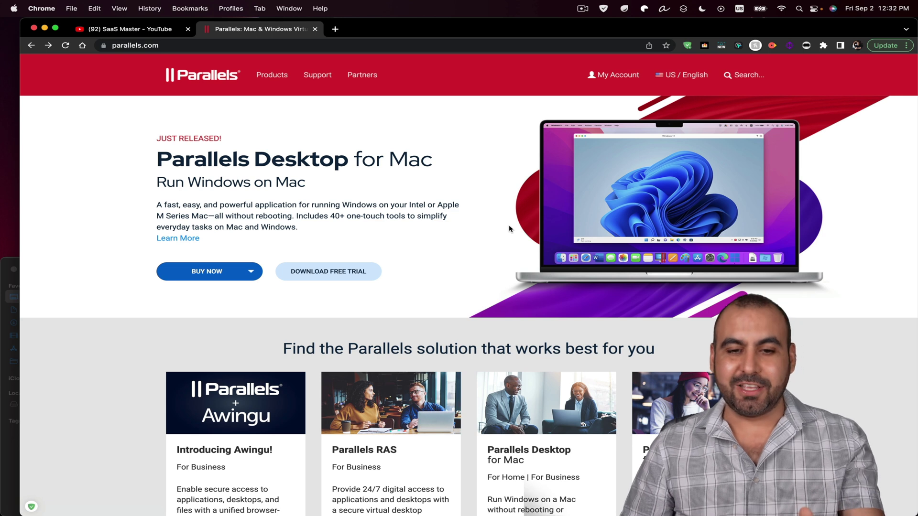
Launch Parallels Desktop from the macOS Dock.
{"action": "mouse_move", "coordinate": [471, 512]}
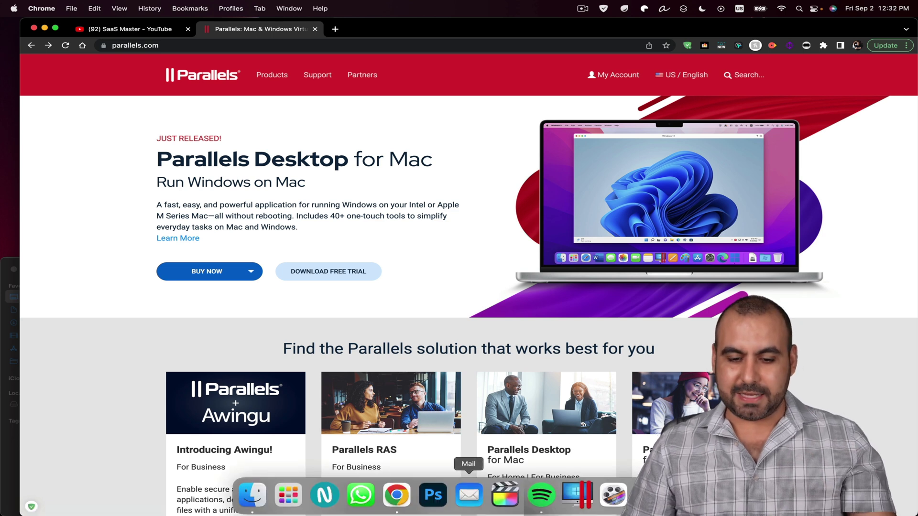
{"action": "left_click", "coordinate": [577, 494]}
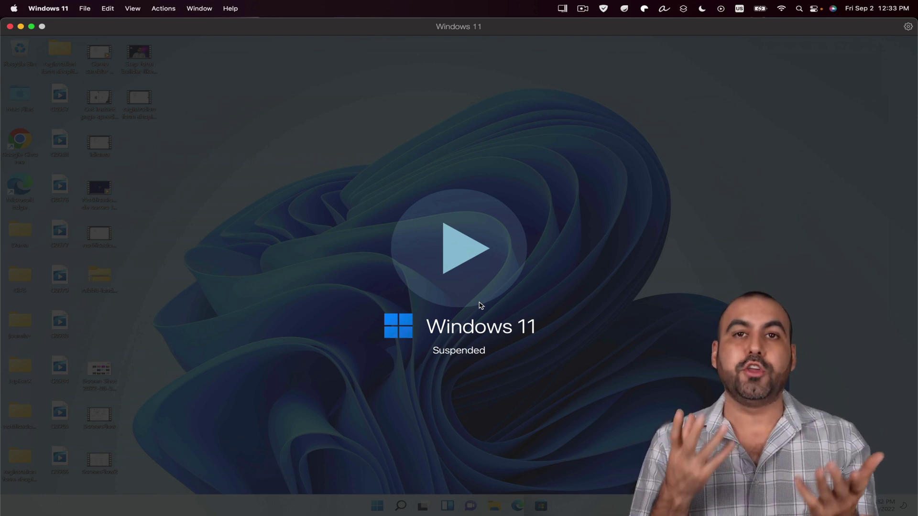
Resume the suspended Windows 11 VM, glance at Finder, then switch the VM to full screen.
{"action": "left_click", "coordinate": [475, 277]}
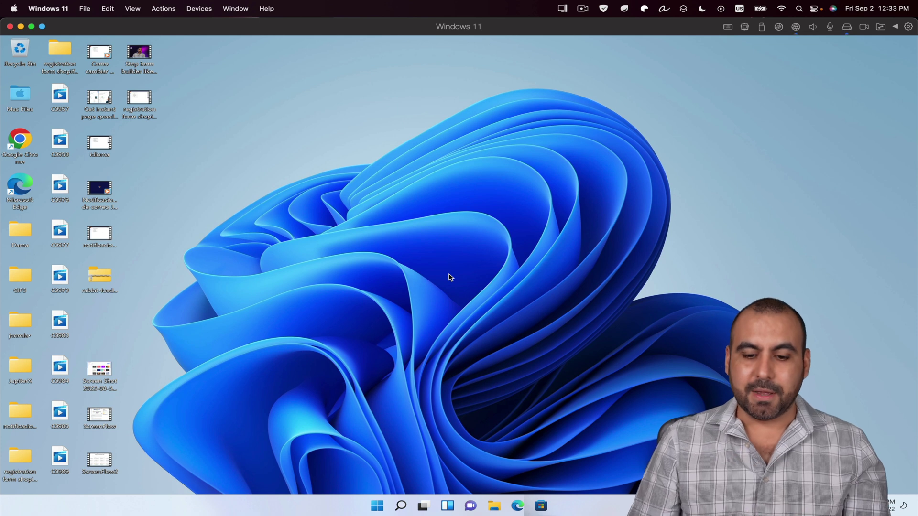
{"action": "mouse_move", "coordinate": [380, 506]}
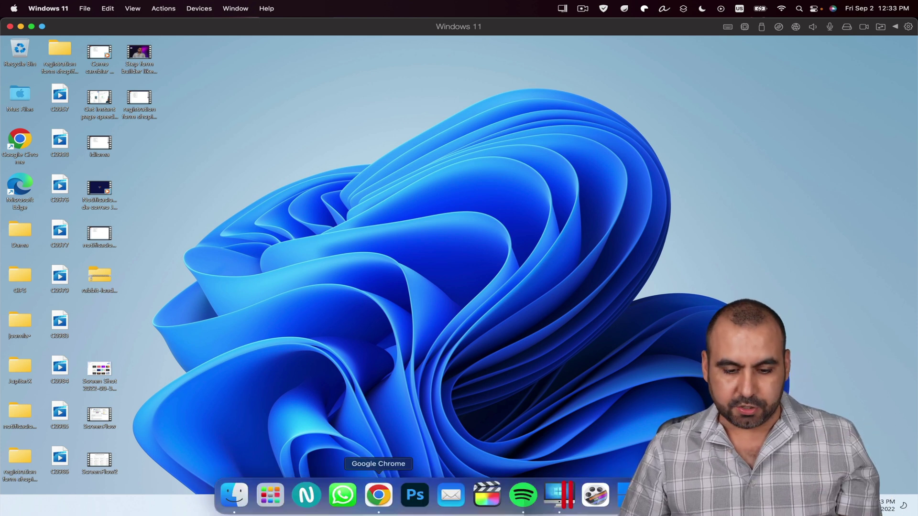
{"action": "left_click", "coordinate": [235, 506]}
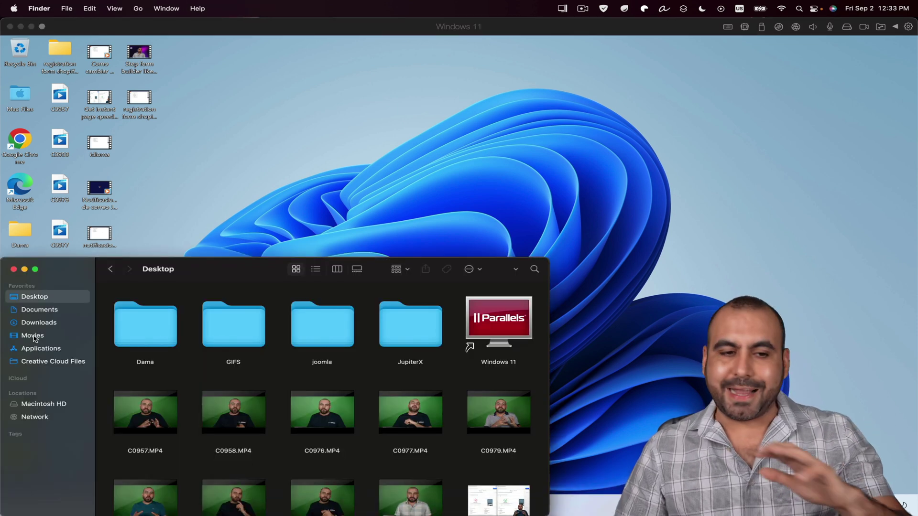
{"action": "left_click", "coordinate": [340, 196]}
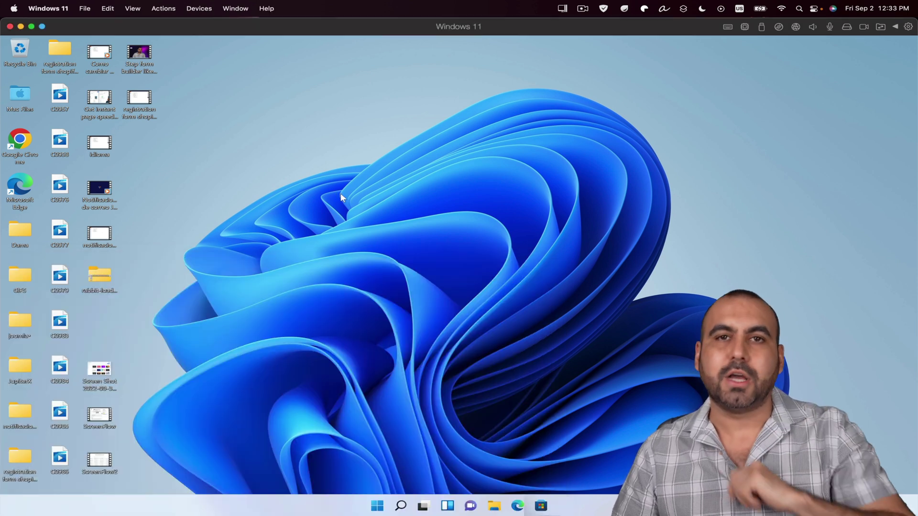
{"action": "left_click", "coordinate": [31, 26]}
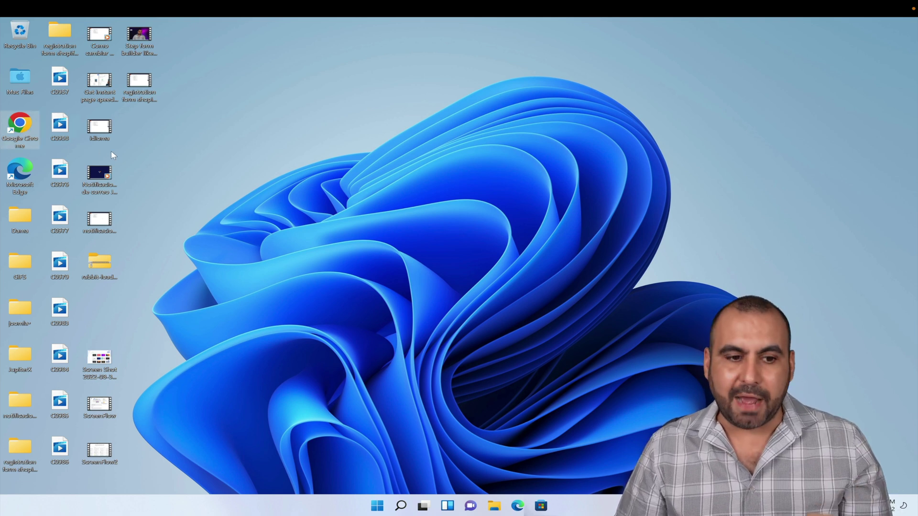
{"action": "double_click", "coordinate": [107, 173]}
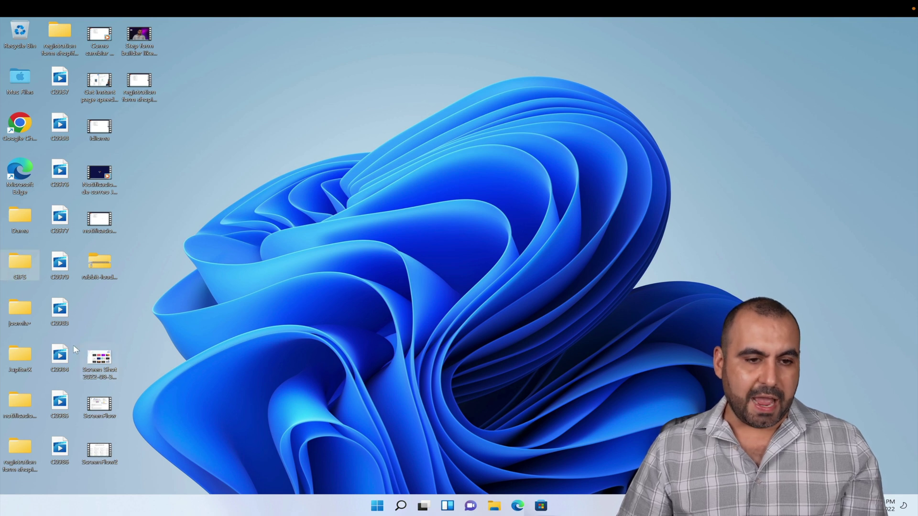
{"action": "double_click", "coordinate": [19, 356]}
{"action": "left_click", "coordinate": [749, 119]}
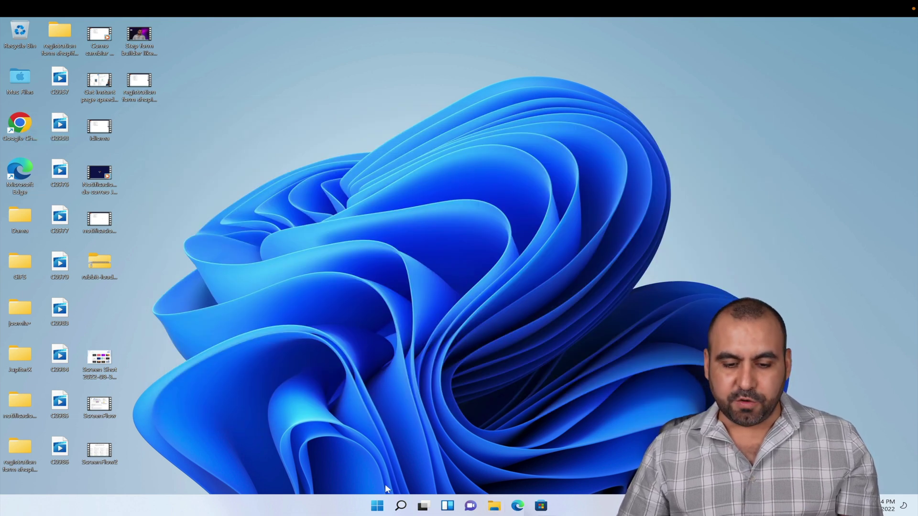
{"action": "left_click", "coordinate": [378, 505]}
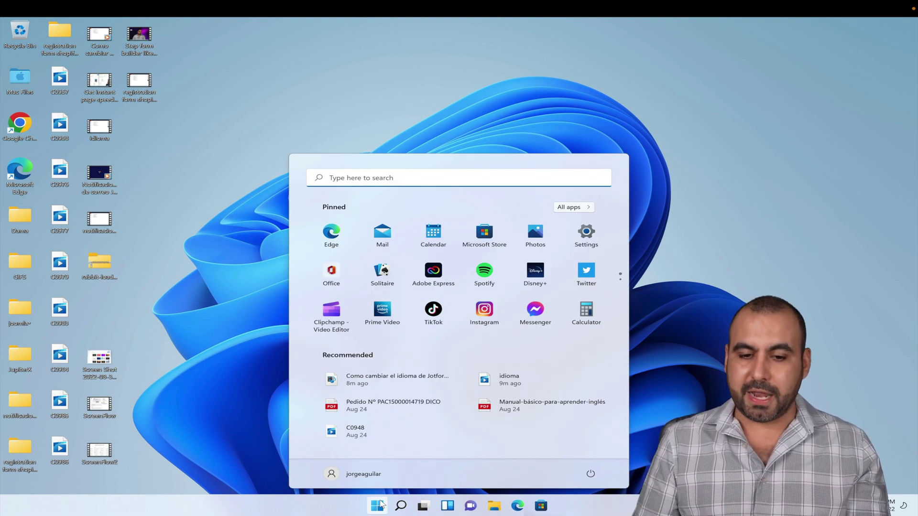
{"action": "left_click", "coordinate": [382, 176]}
{"action": "type", "text": "updat"}
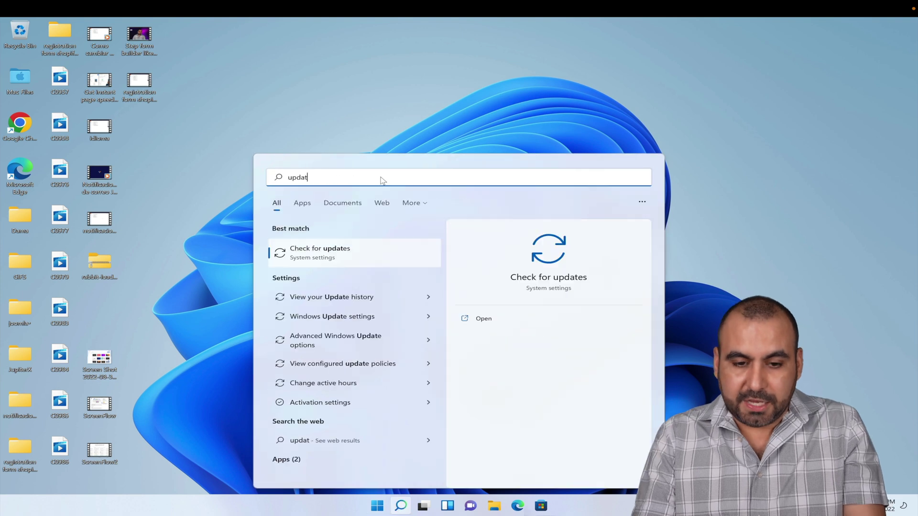
{"action": "type", "text": "e"}
{"action": "left_click", "coordinate": [360, 252]}
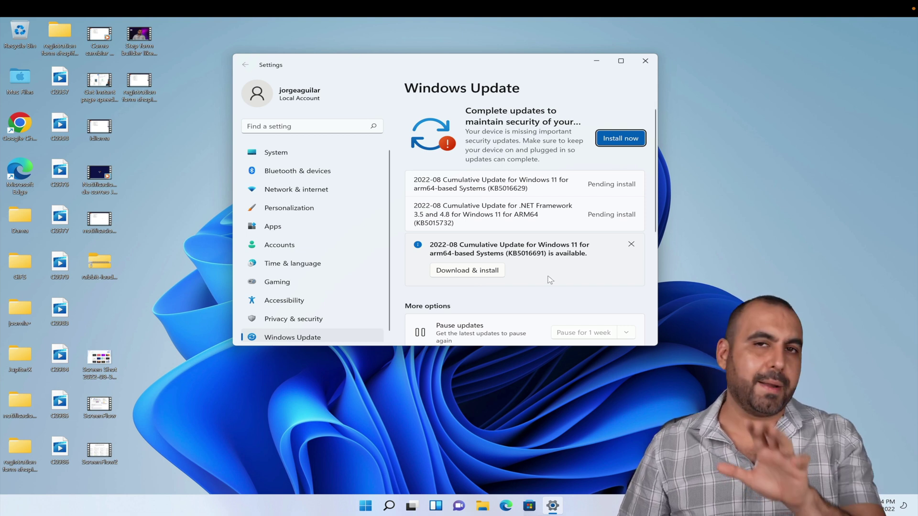
{"action": "left_click", "coordinate": [641, 63]}
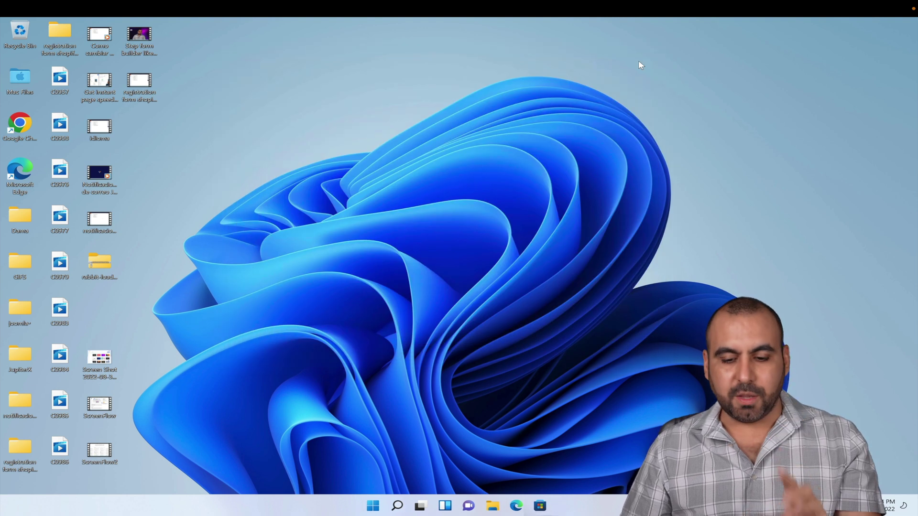
{"action": "left_click", "coordinate": [544, 506]}
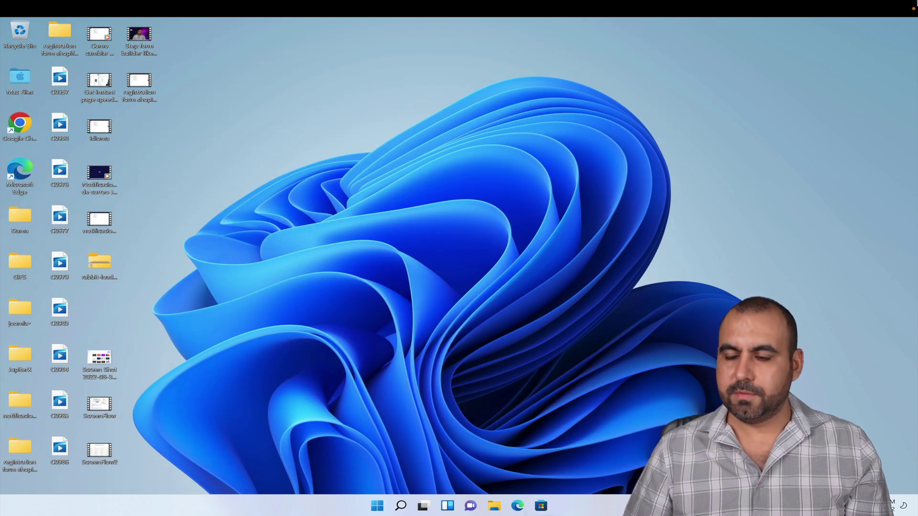
{"action": "mouse_move", "coordinate": [152, 4]}
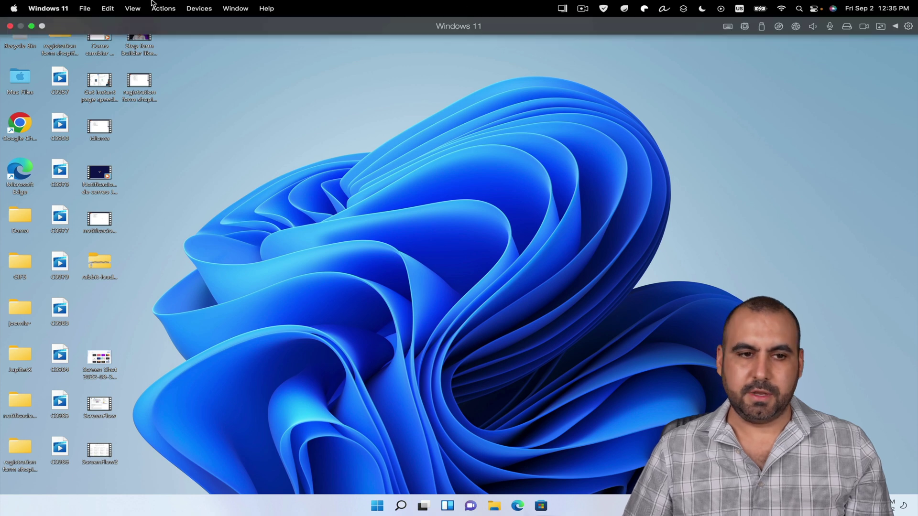
Exit full screen and view the toolbar's keyboard combinations list.
{"action": "left_click", "coordinate": [31, 26]}
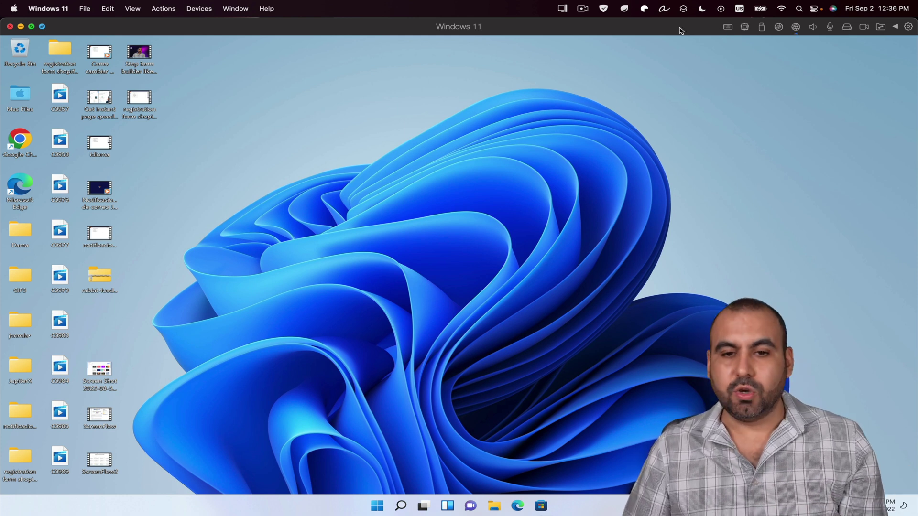
{"action": "left_click", "coordinate": [728, 28]}
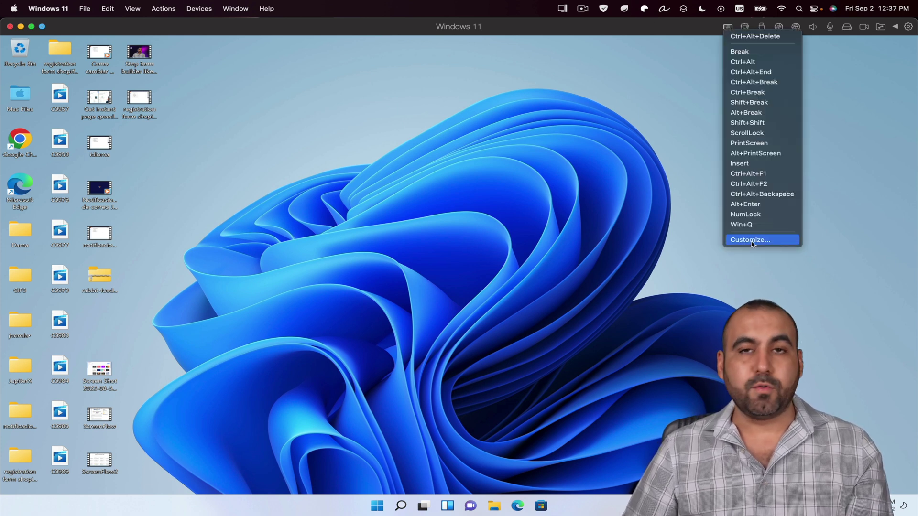
{"action": "left_click", "coordinate": [744, 27]}
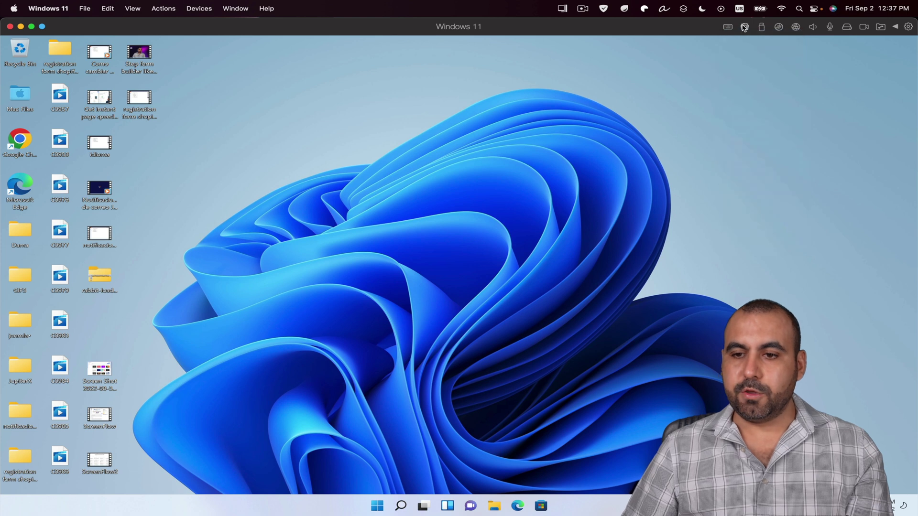
Check the VM's CPU usage and the CD/DVD drive options from the toolbar.
{"action": "left_click", "coordinate": [744, 28]}
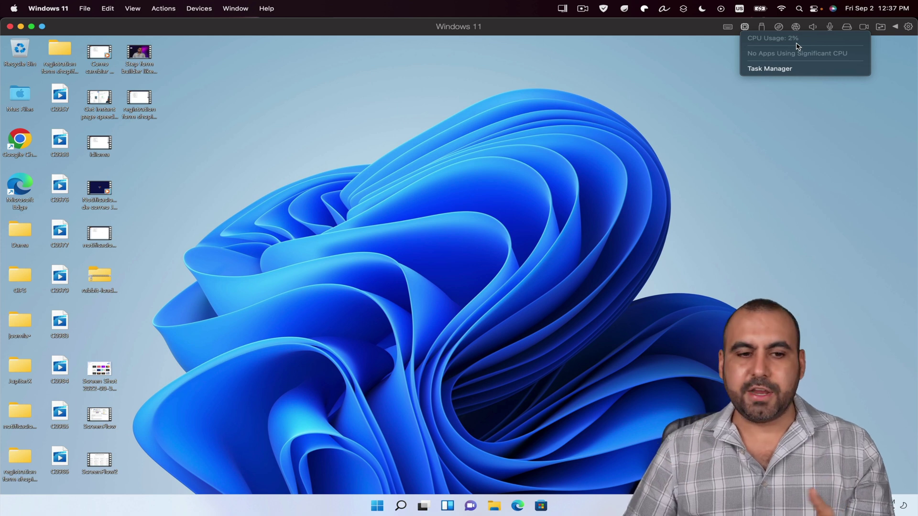
{"action": "left_click", "coordinate": [724, 110]}
{"action": "left_click", "coordinate": [779, 27]}
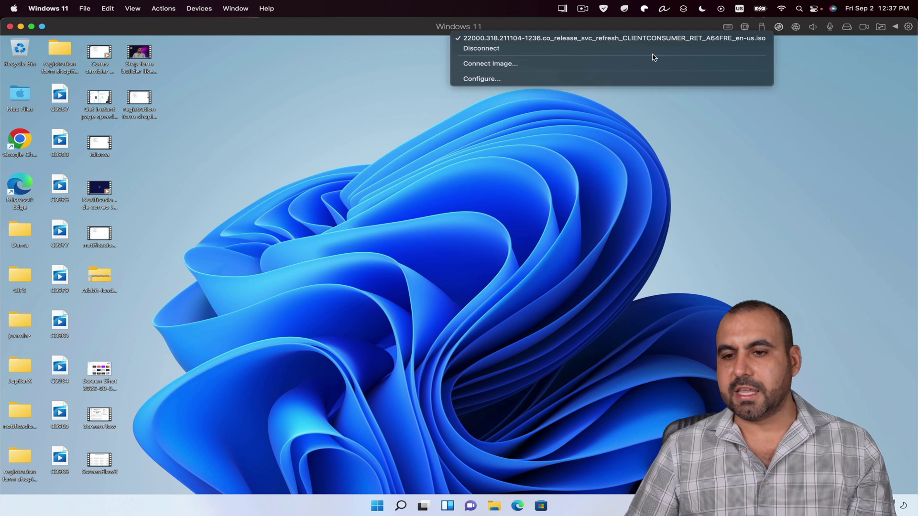
{"action": "left_click", "coordinate": [648, 78]}
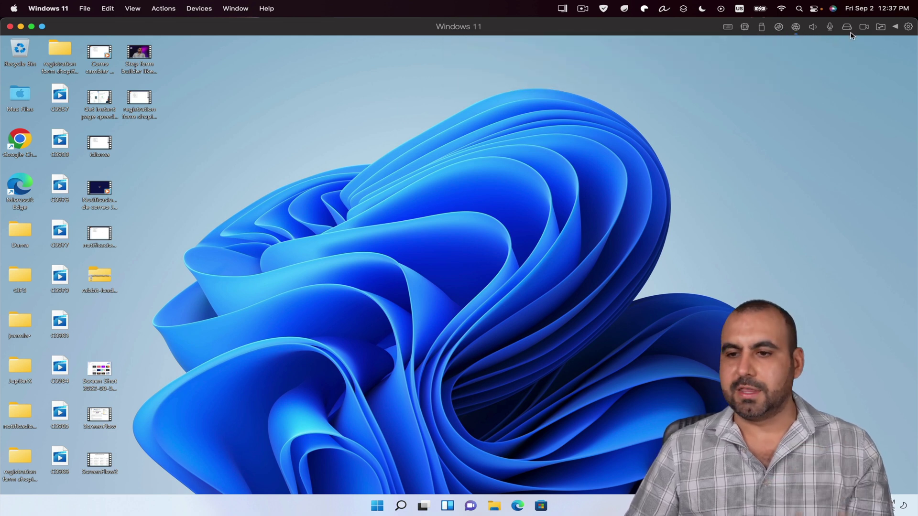
{"action": "left_click", "coordinate": [882, 28]}
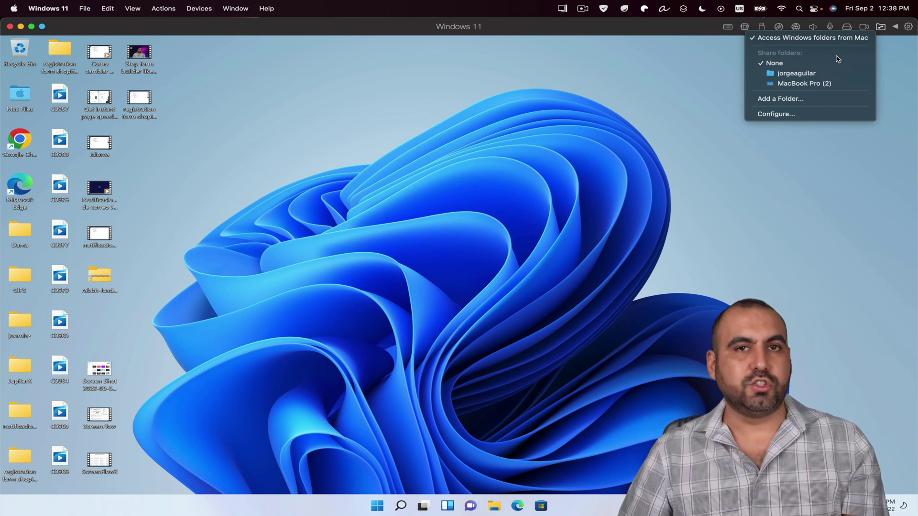
{"action": "left_click", "coordinate": [783, 38]}
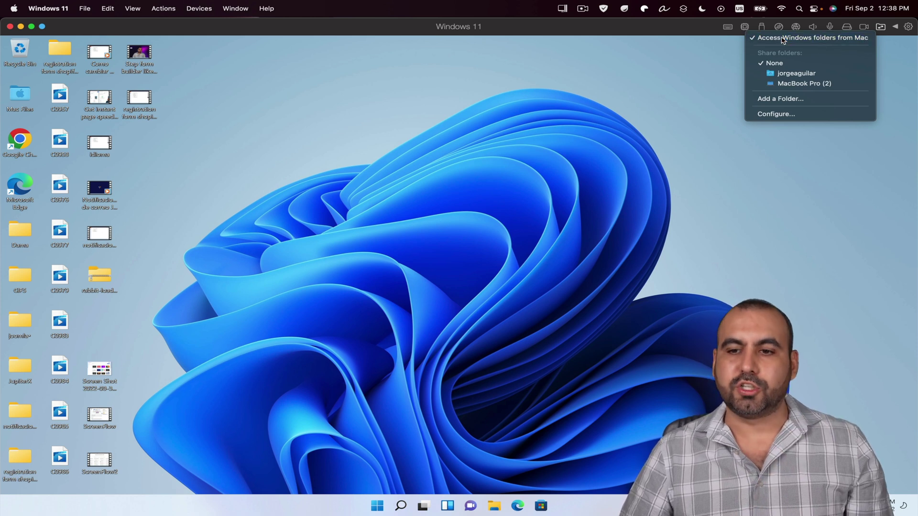
{"action": "left_click", "coordinate": [881, 26]}
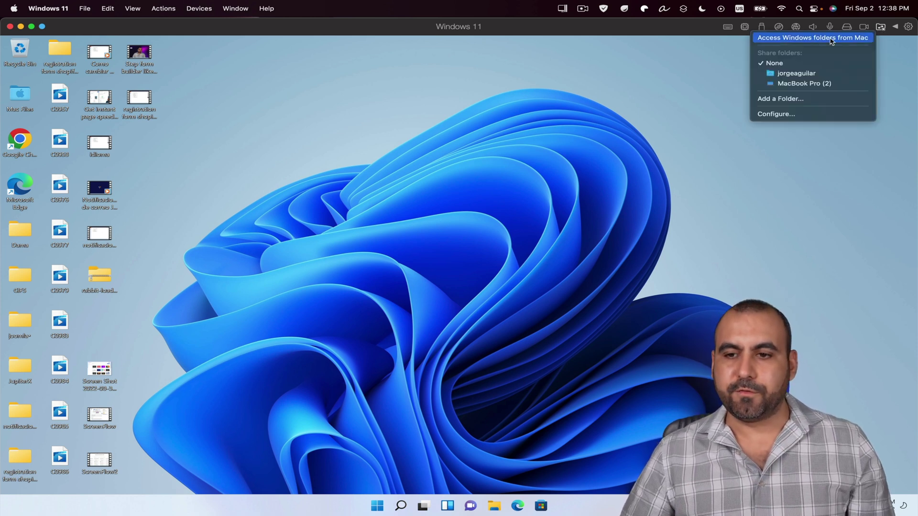
{"action": "left_click", "coordinate": [784, 37]}
{"action": "left_click", "coordinate": [894, 27]}
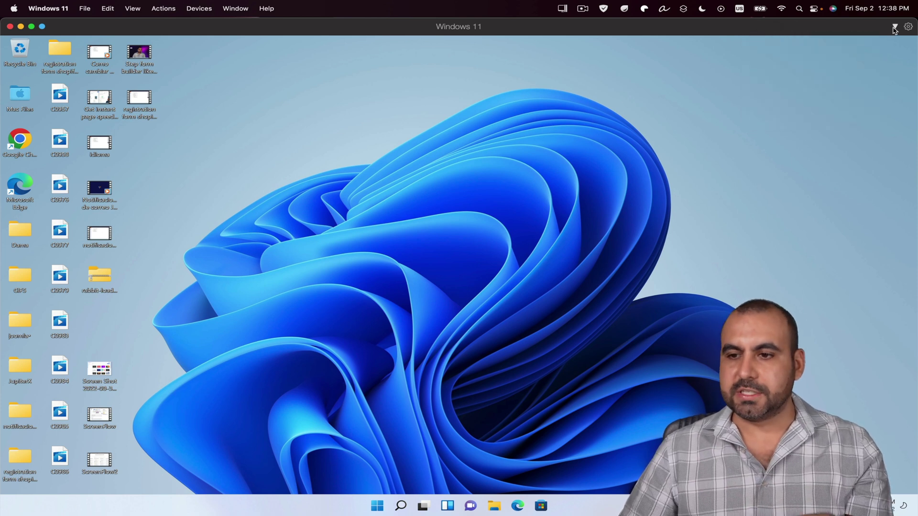
{"action": "left_click", "coordinate": [895, 28]}
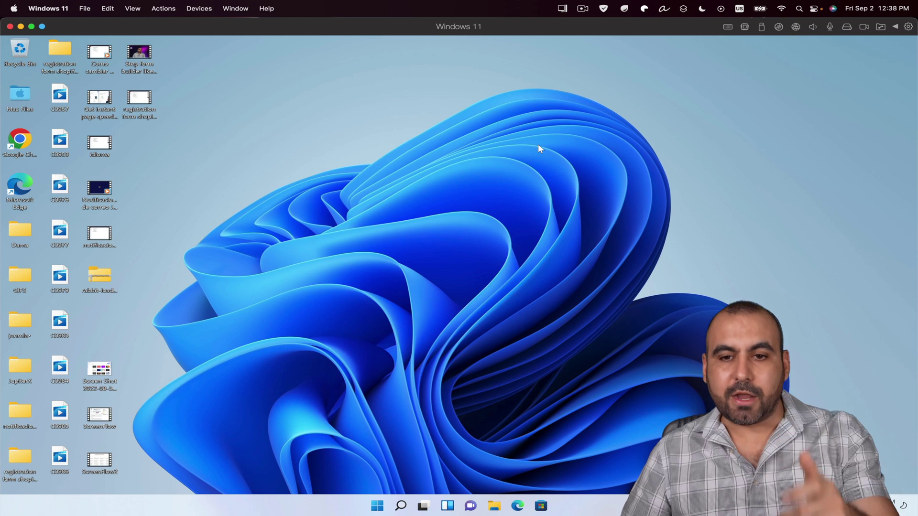
Switch the Windows 11 VM into Coherence mode from the Parallels menu-bar icon.
{"action": "left_click", "coordinate": [563, 10]}
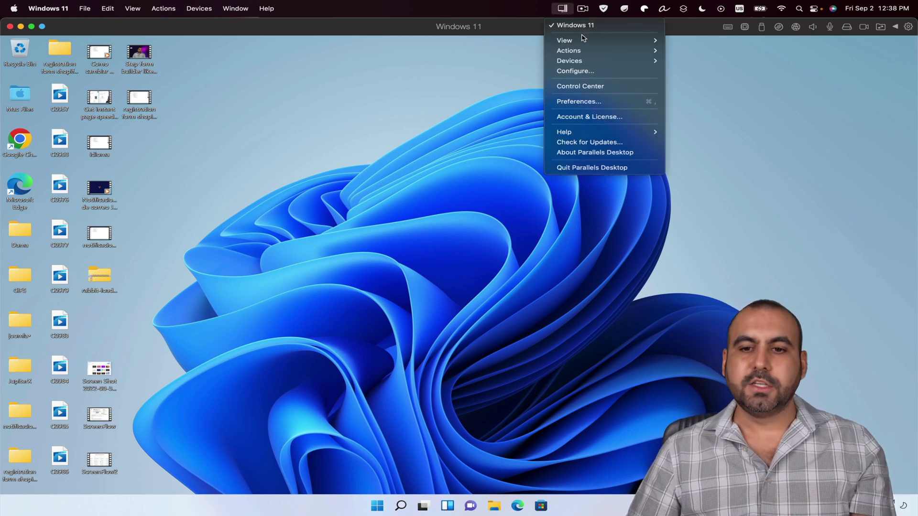
{"action": "mouse_move", "coordinate": [584, 43]}
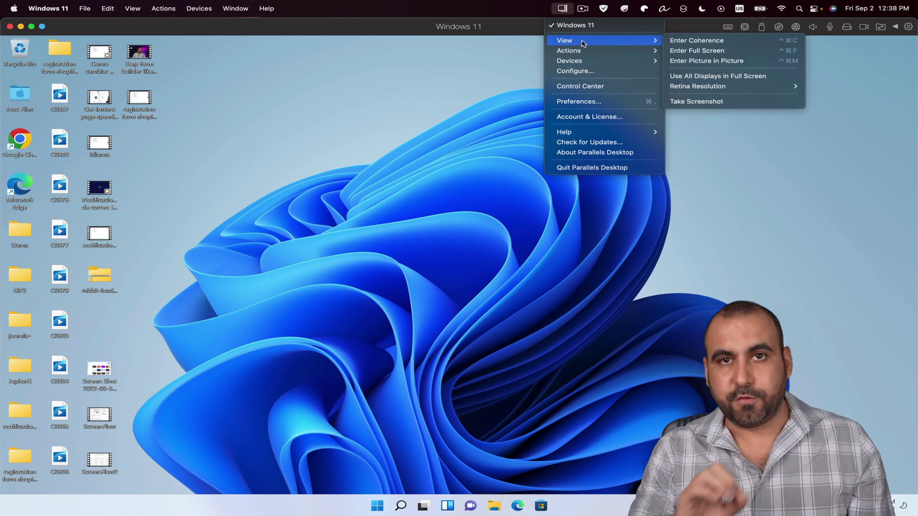
{"action": "left_click", "coordinate": [720, 40]}
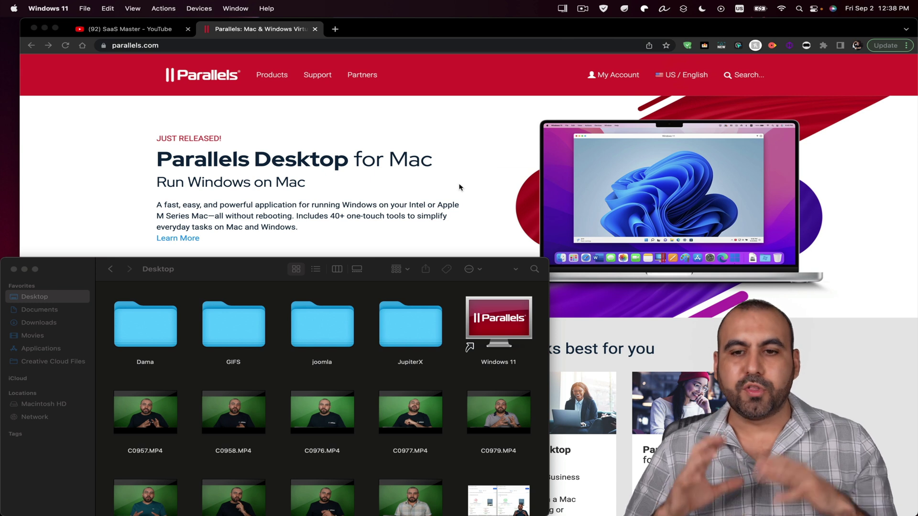
Open Windows Calculator from the Start menu, move it, close it, then check Start again.
{"action": "left_click", "coordinate": [459, 188]}
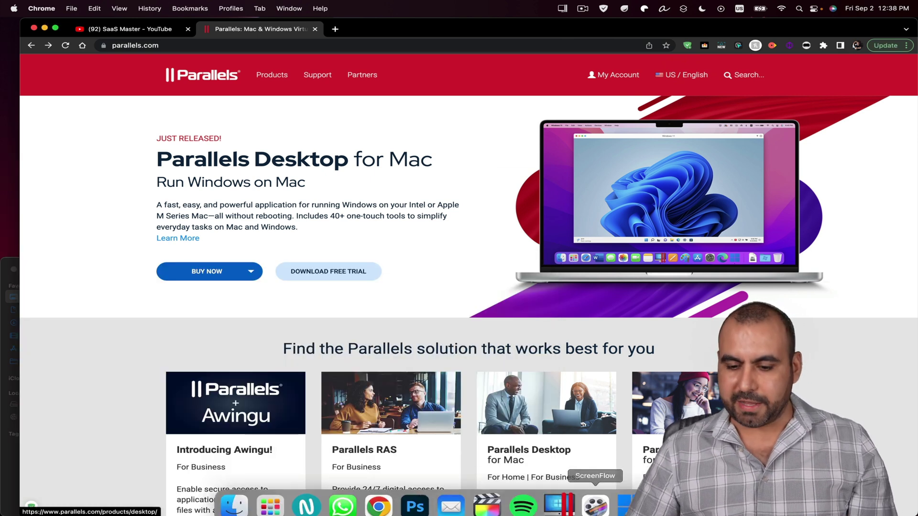
{"action": "left_click", "coordinate": [630, 497]}
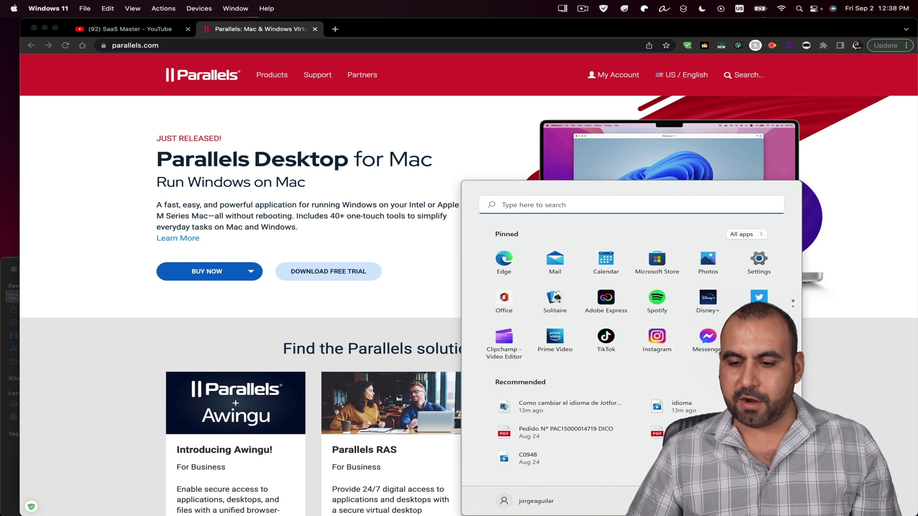
{"action": "key", "text": "Escape"}
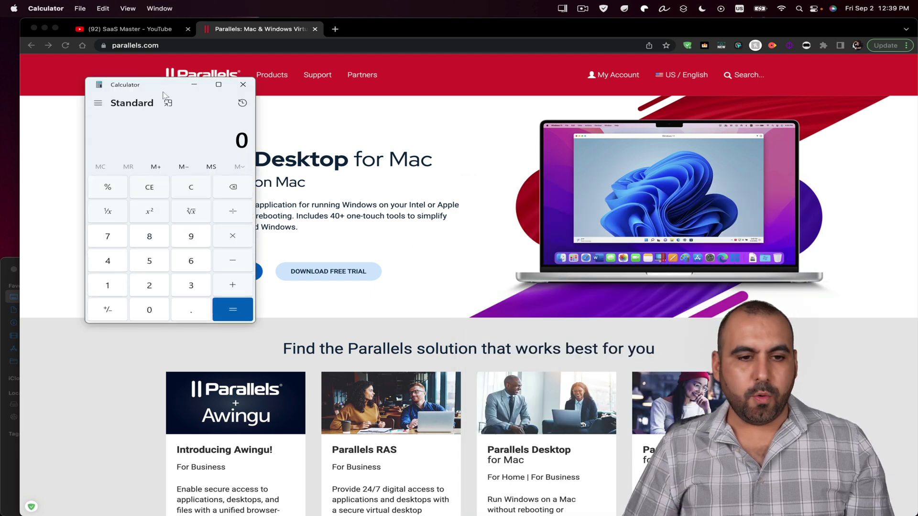
{"action": "left_click_drag", "start_coordinate": [160, 89], "coordinate": [271, 162]}
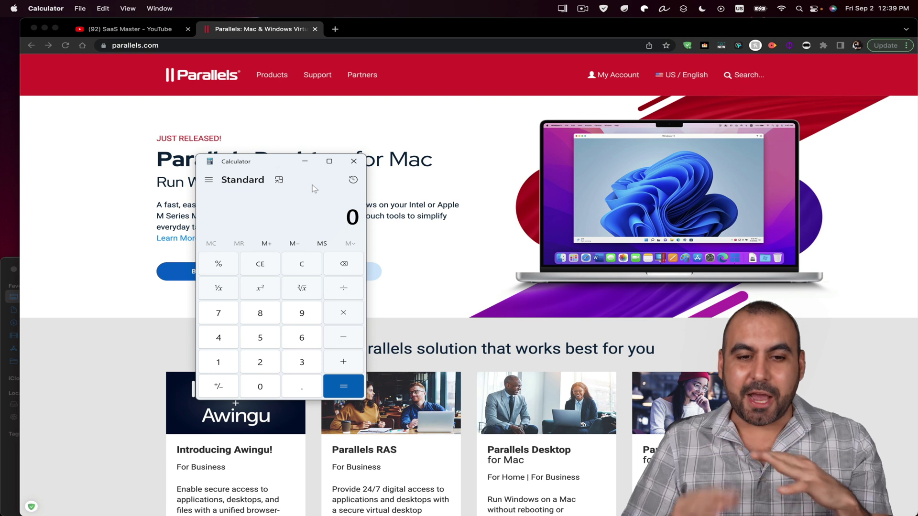
{"action": "left_click", "coordinate": [353, 163]}
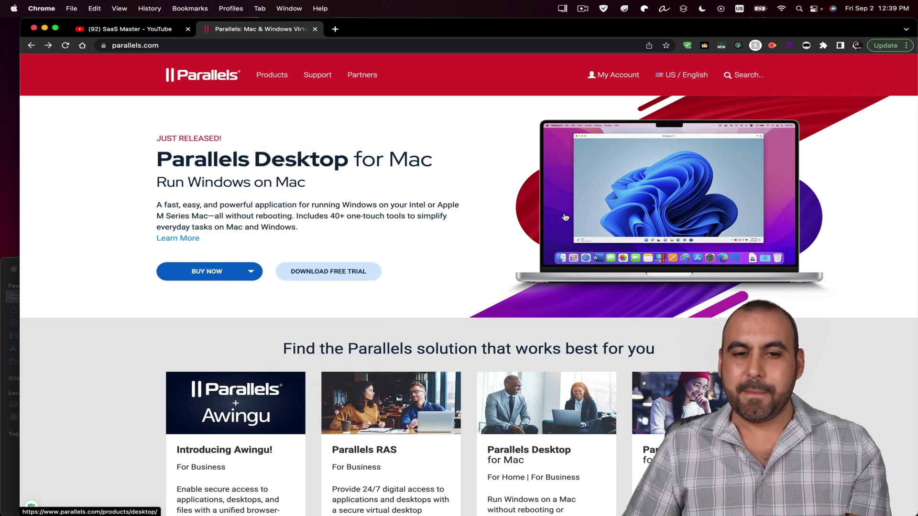
{"action": "left_click", "coordinate": [617, 500]}
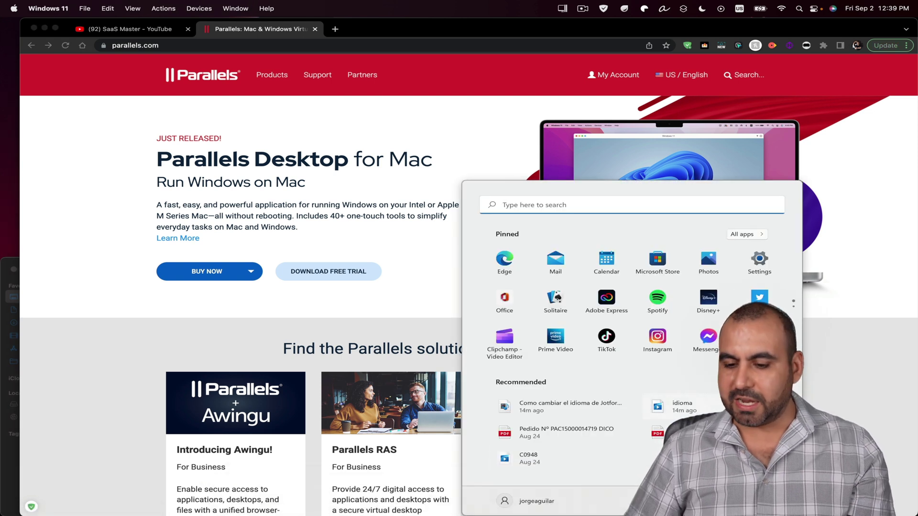
{"action": "left_click", "coordinate": [837, 362]}
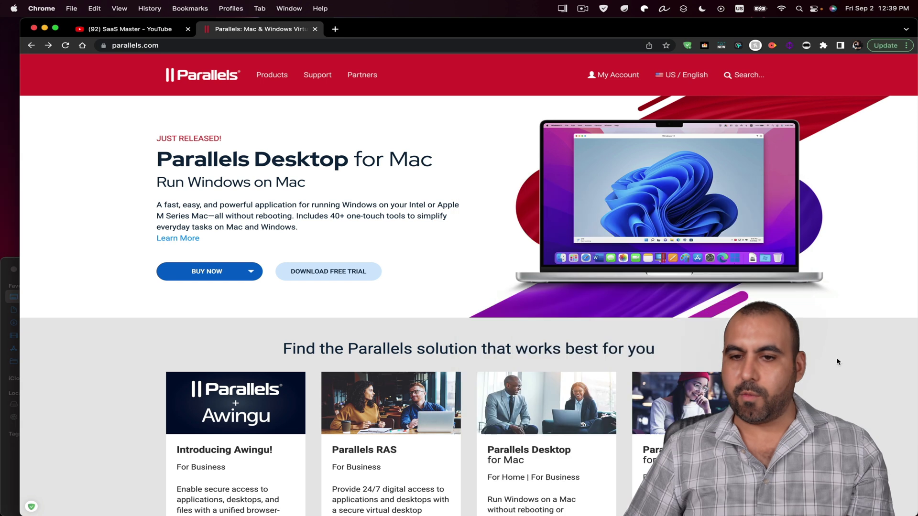
Exit Coherence via the Parallels menu-bar icon's View submenu.
{"action": "left_click", "coordinate": [563, 10]}
{"action": "mouse_move", "coordinate": [584, 41]}
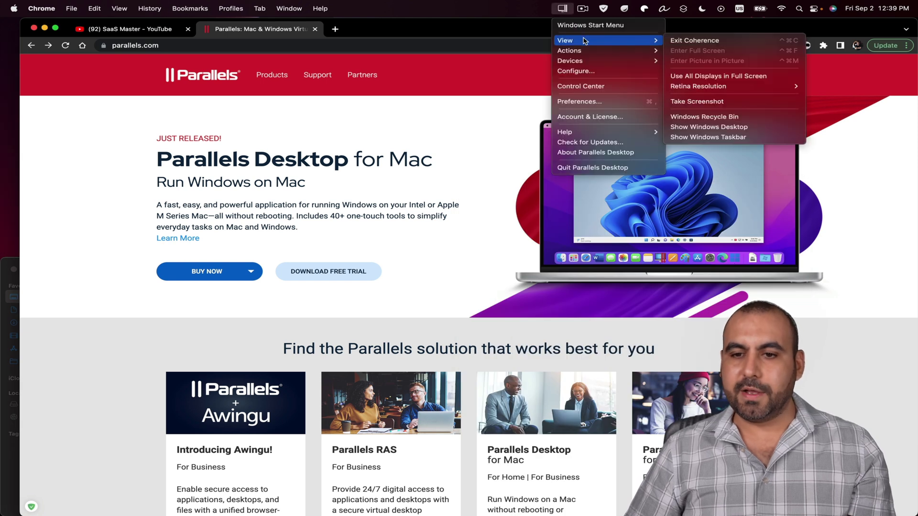
{"action": "left_click", "coordinate": [694, 43]}
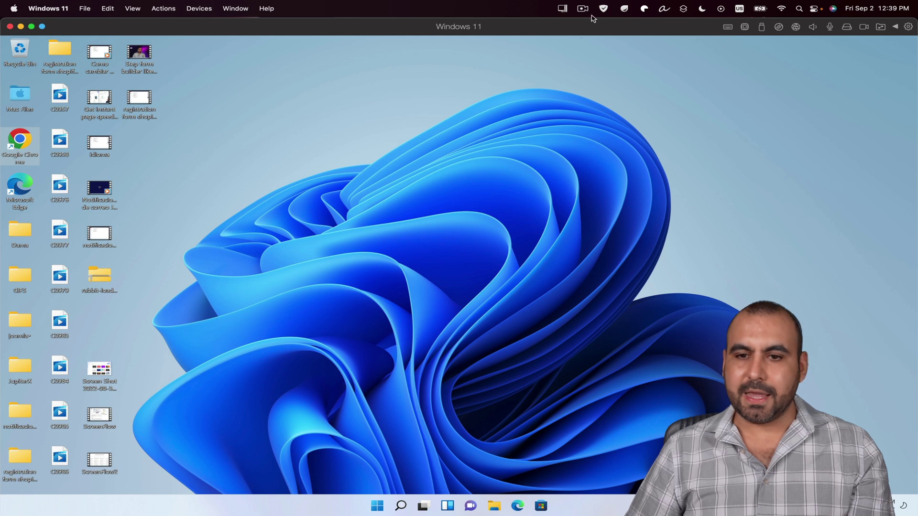
Enter Picture in Picture and drag the floating VM over the page header.
{"action": "left_click", "coordinate": [566, 9]}
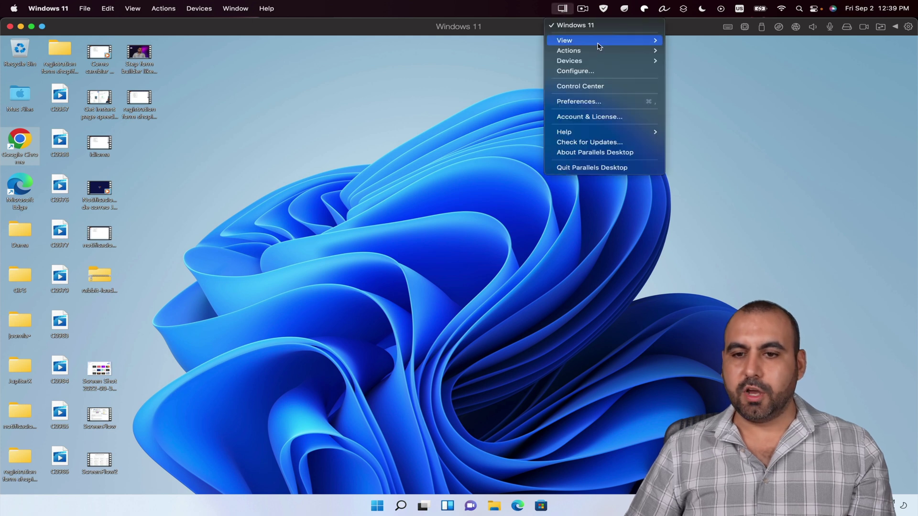
{"action": "mouse_move", "coordinate": [600, 45]}
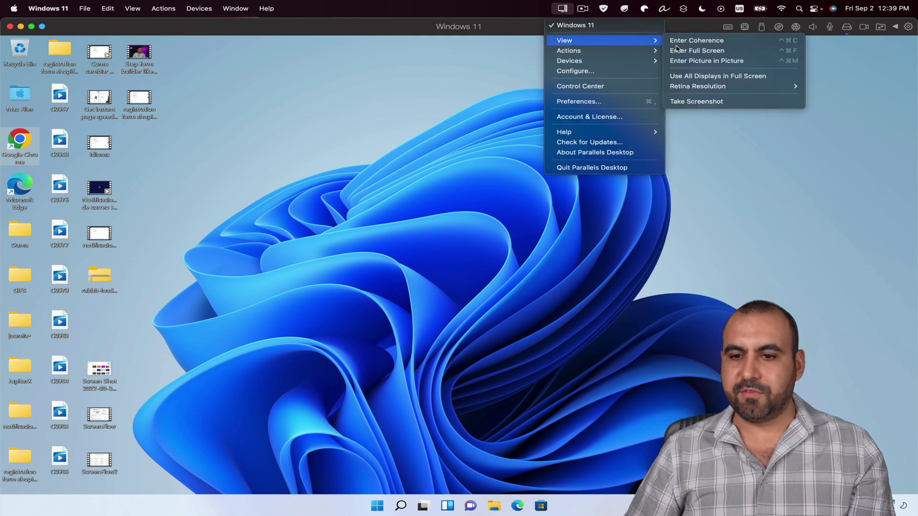
{"action": "left_click", "coordinate": [733, 61]}
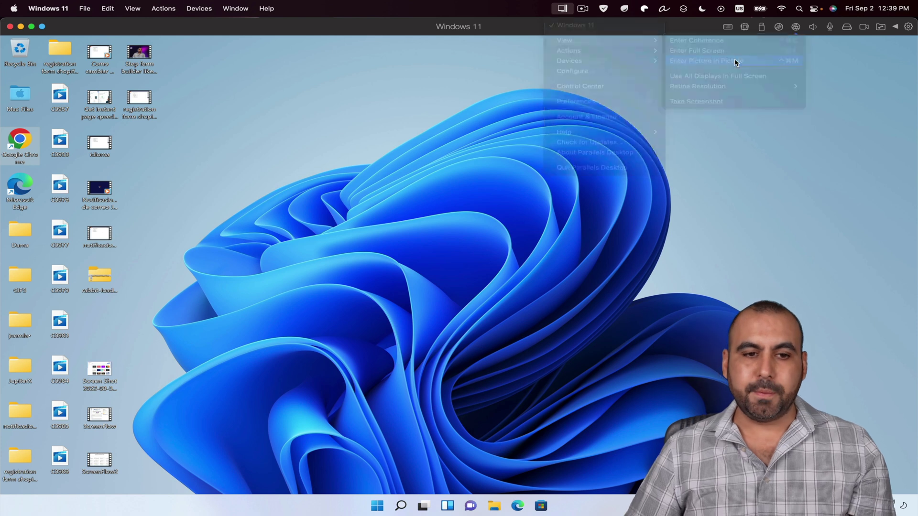
{"action": "left_click", "coordinate": [494, 298]}
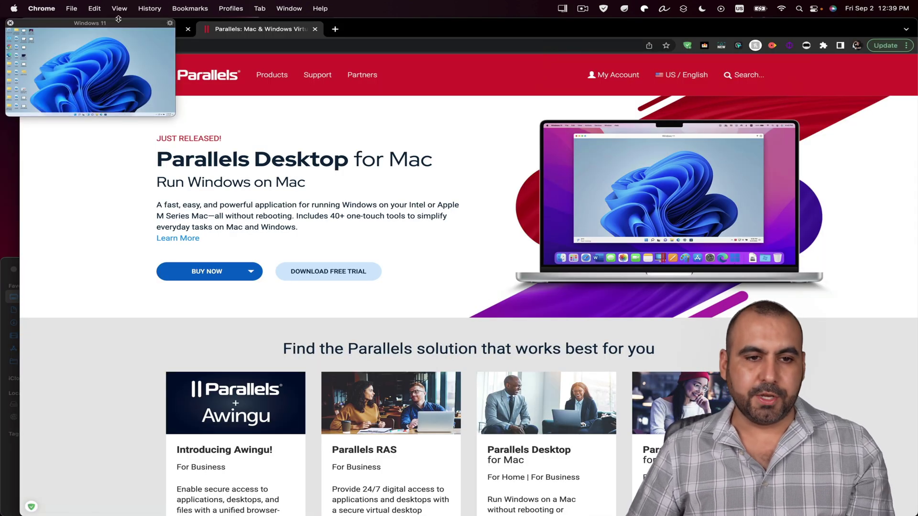
{"action": "left_click_drag", "start_coordinate": [120, 24], "coordinate": [204, 78]}
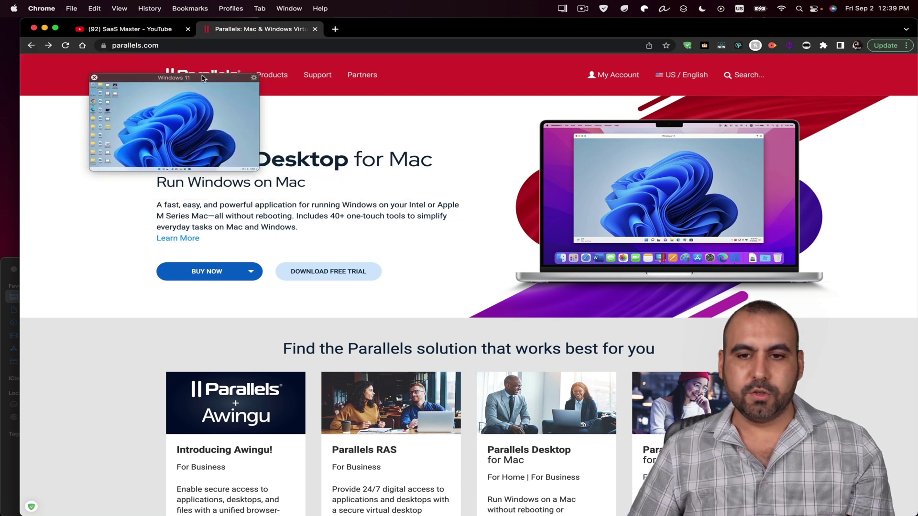
Exit Picture in Picture and bring the Windows 11 window to the front.
{"action": "left_click", "coordinate": [562, 9]}
{"action": "mouse_move", "coordinate": [645, 41]}
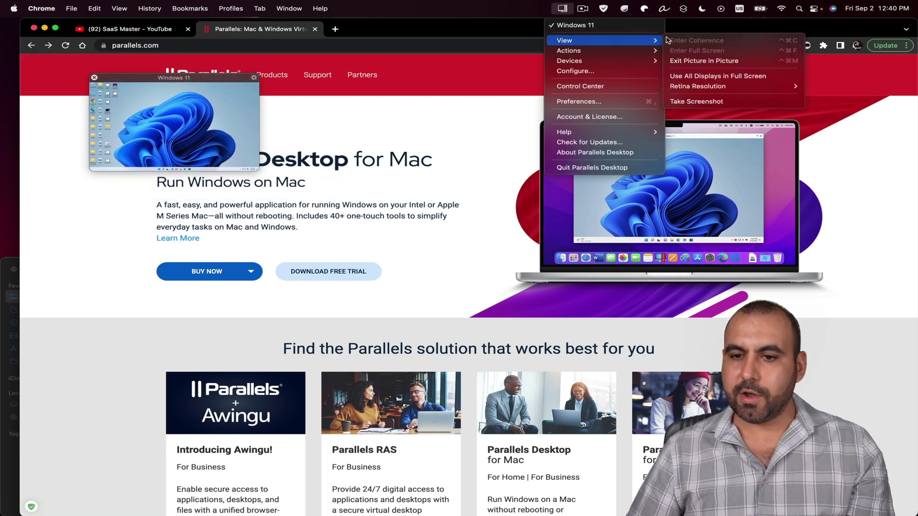
{"action": "left_click", "coordinate": [701, 61]}
{"action": "left_click", "coordinate": [563, 8]}
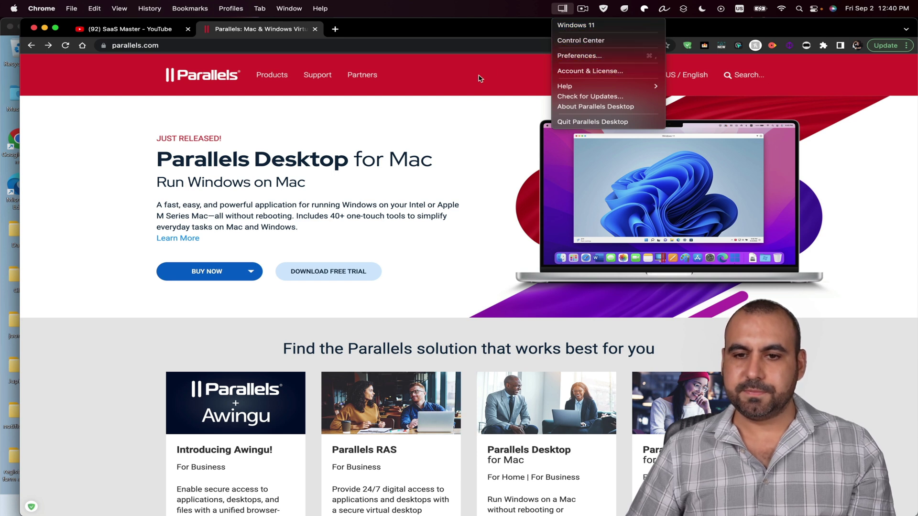
{"action": "left_click", "coordinate": [497, 125]}
{"action": "left_click", "coordinate": [563, 9]}
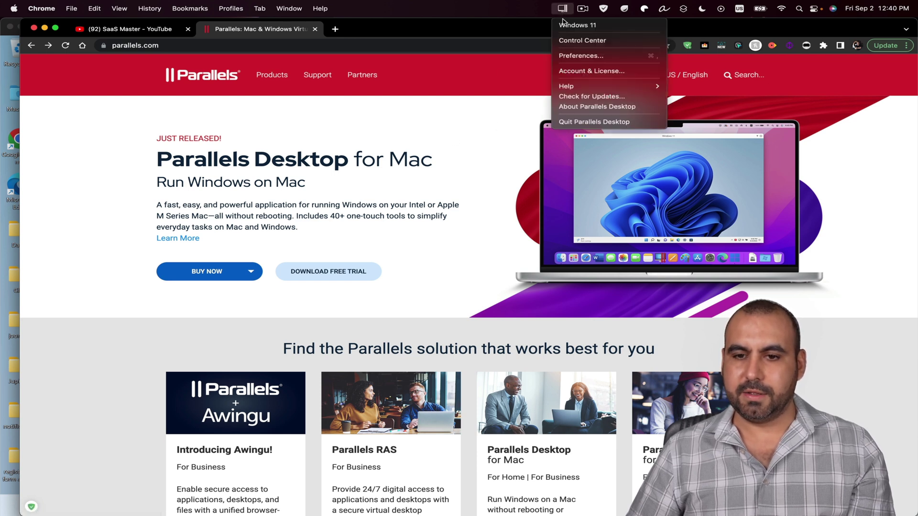
{"action": "left_click", "coordinate": [564, 24]}
Browse the View, Actions and Devices submenus, then open Preferences.
{"action": "left_click", "coordinate": [566, 12]}
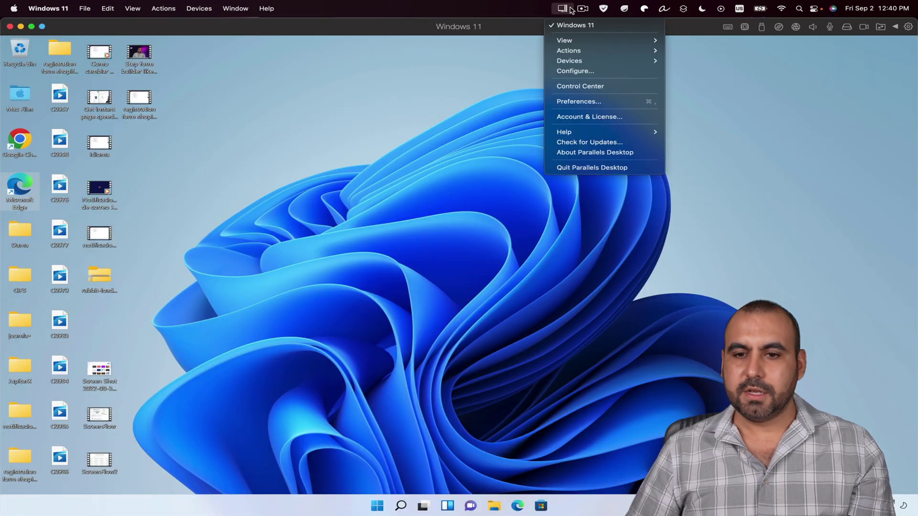
{"action": "mouse_move", "coordinate": [582, 41]}
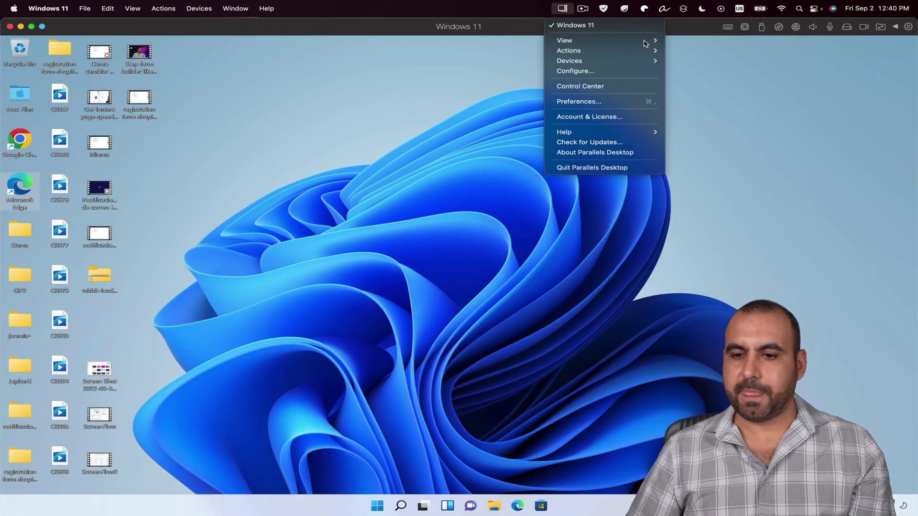
{"action": "key", "text": "Escape"}
{"action": "left_click", "coordinate": [557, 9]}
{"action": "mouse_move", "coordinate": [577, 40]}
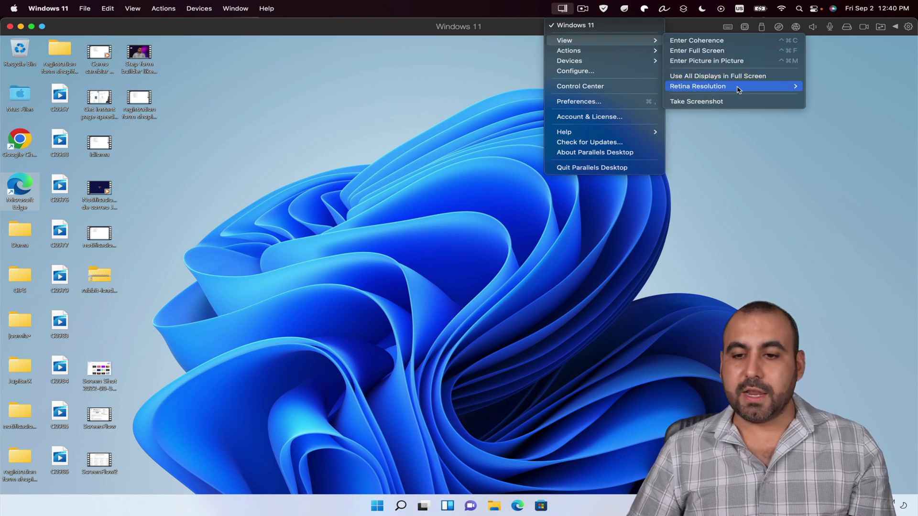
{"action": "mouse_move", "coordinate": [735, 91]}
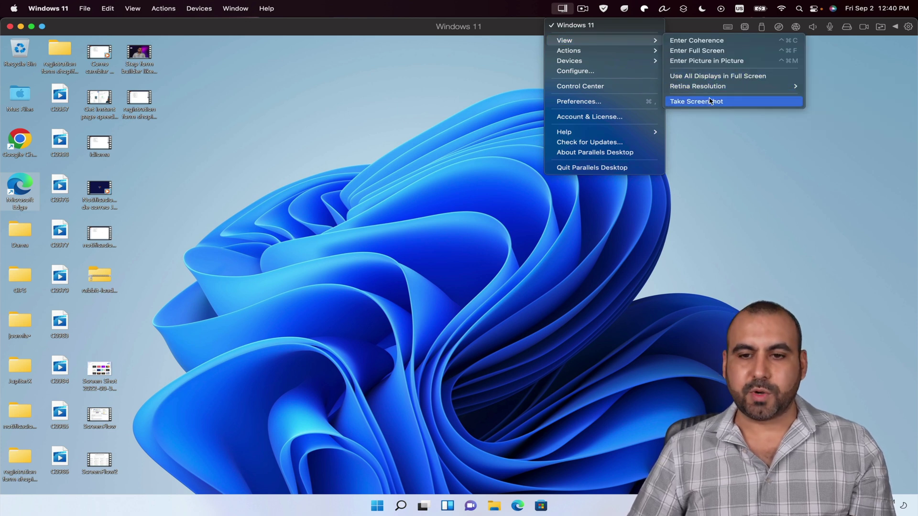
{"action": "mouse_move", "coordinate": [643, 53]}
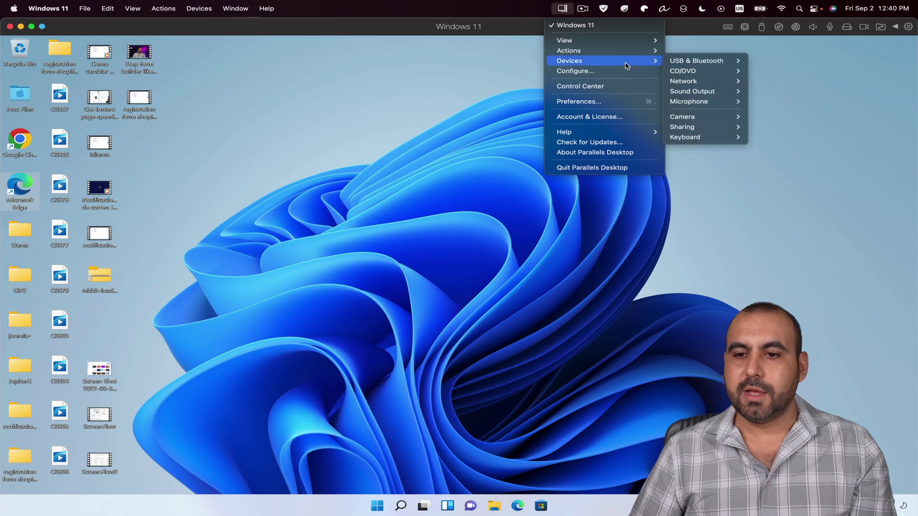
{"action": "mouse_move", "coordinate": [693, 64]}
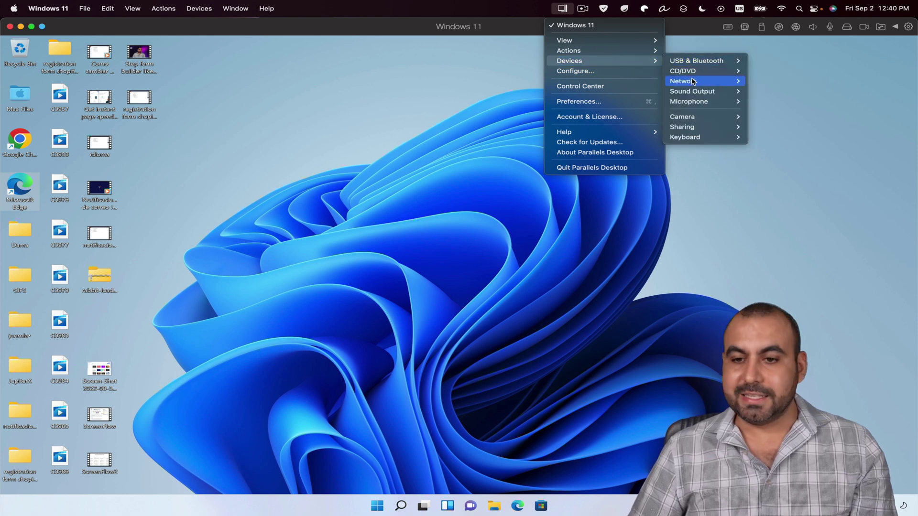
{"action": "mouse_move", "coordinate": [693, 82]}
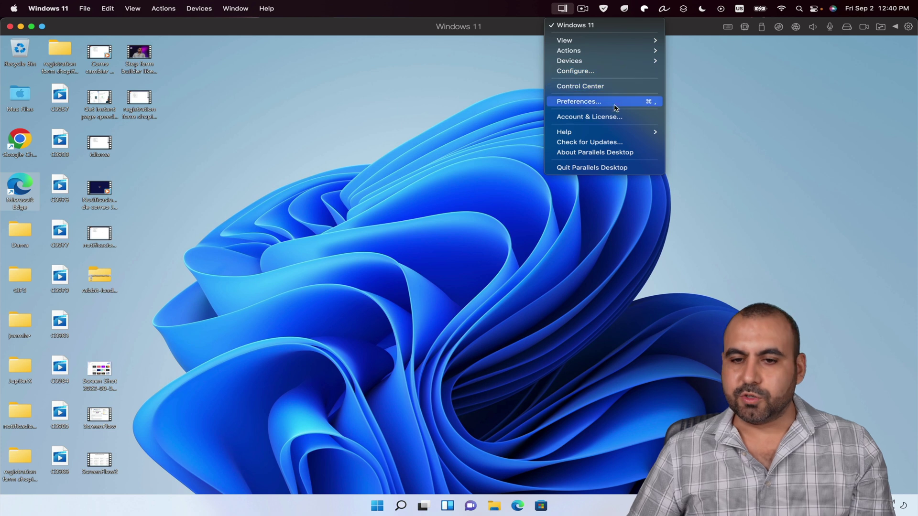
{"action": "left_click", "coordinate": [592, 102]}
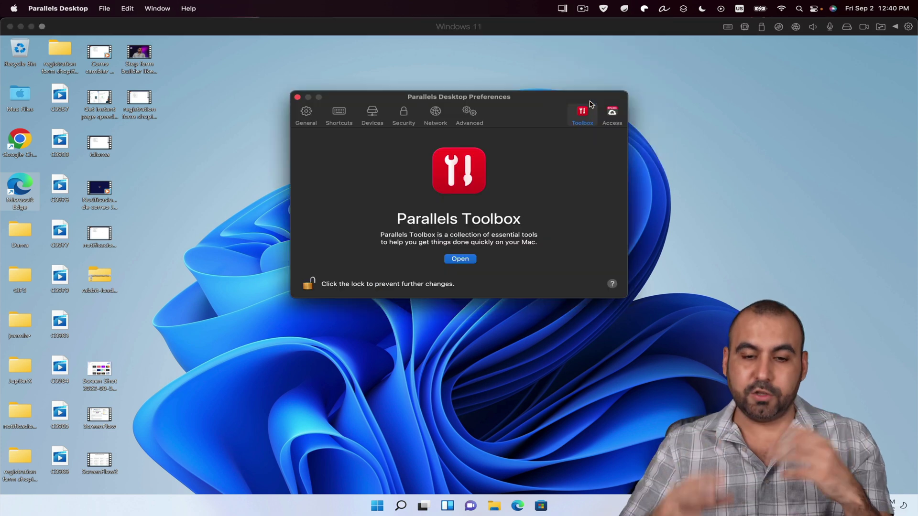
Browse the General, Shortcuts, Devices, Security, Network and Advanced preference panes.
{"action": "left_click", "coordinate": [314, 119]}
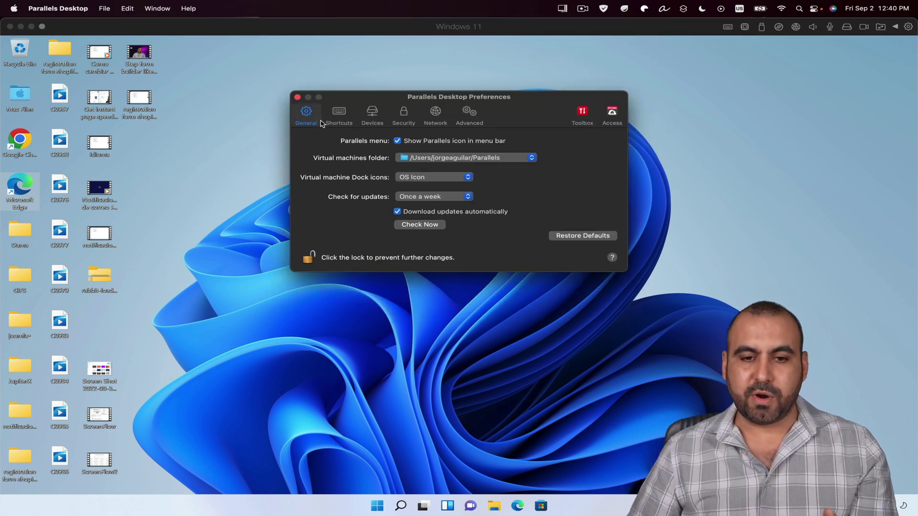
{"action": "left_click", "coordinate": [337, 116]}
{"action": "left_click", "coordinate": [371, 113]}
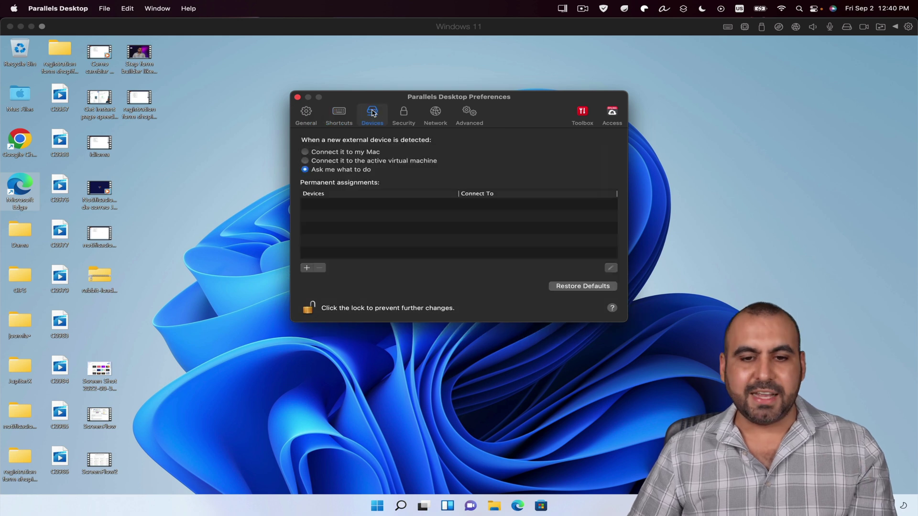
{"action": "left_click", "coordinate": [404, 114]}
{"action": "left_click", "coordinate": [435, 113]}
{"action": "left_click", "coordinate": [467, 115]}
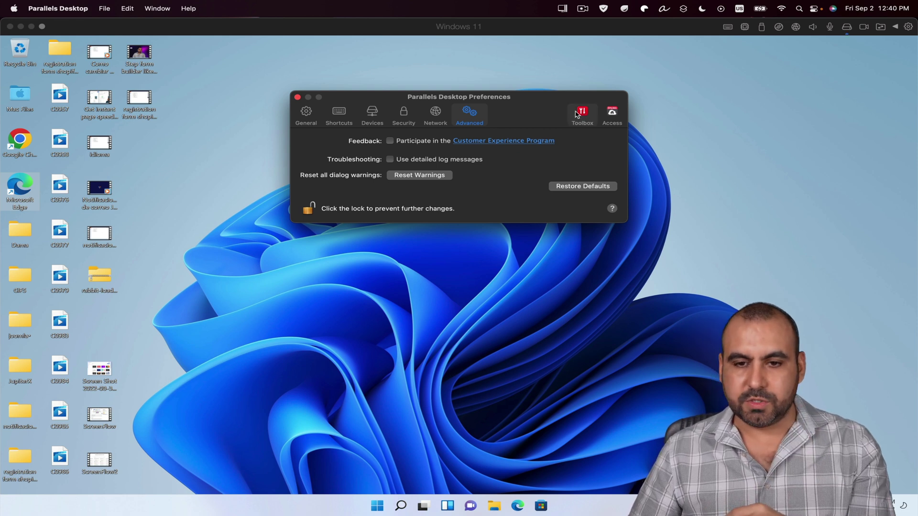
{"action": "left_click_drag", "start_coordinate": [545, 96], "coordinate": [463, 81]}
Look over the quick-access menu's VM options, close it, and reposition Preferences.
{"action": "left_click", "coordinate": [562, 8]}
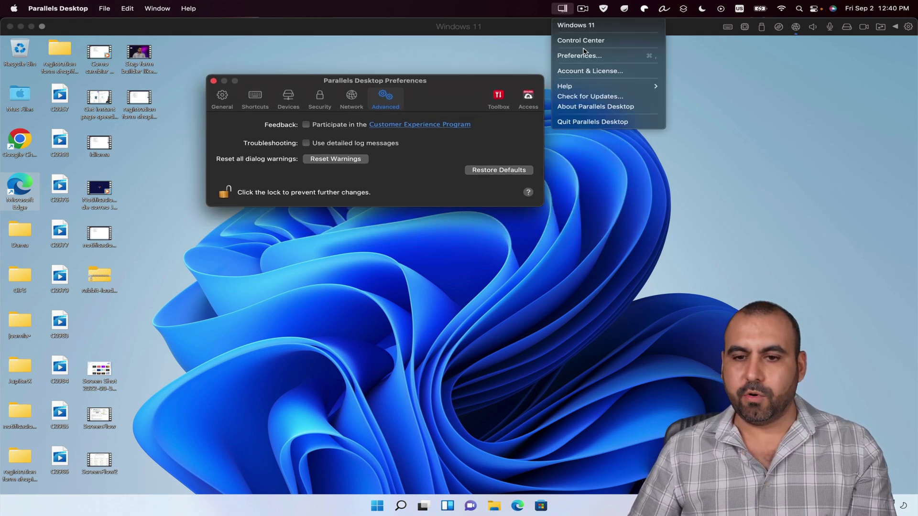
{"action": "left_click", "coordinate": [491, 62]}
{"action": "left_click", "coordinate": [526, 57]}
{"action": "left_click", "coordinate": [563, 8]}
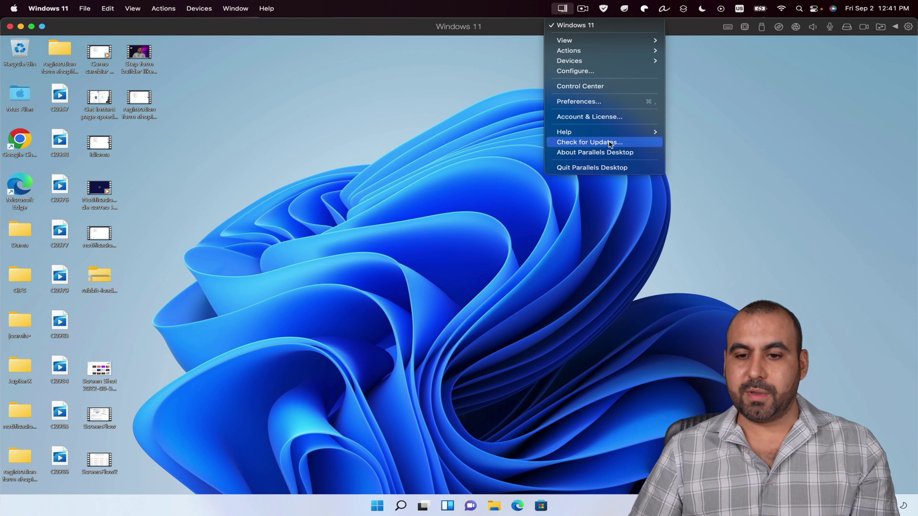
{"action": "left_click", "coordinate": [549, 198]}
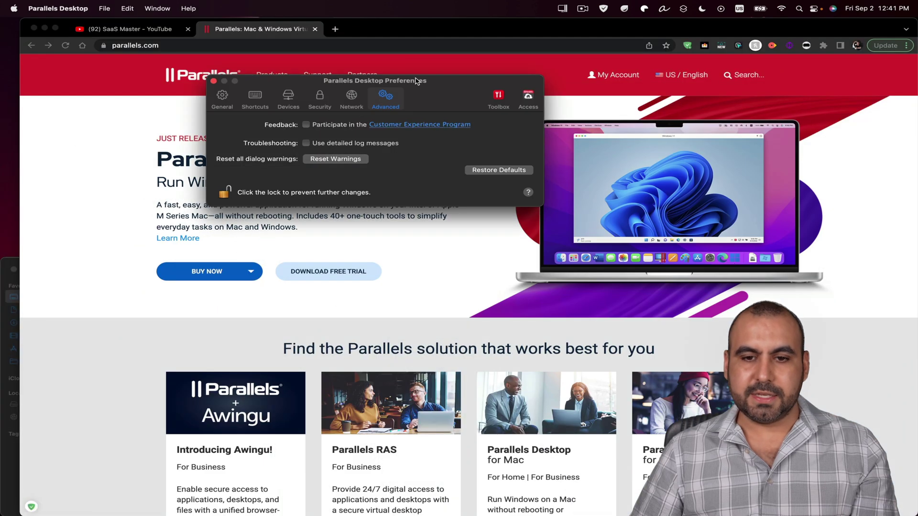
{"action": "left_click_drag", "start_coordinate": [416, 82], "coordinate": [441, 80]}
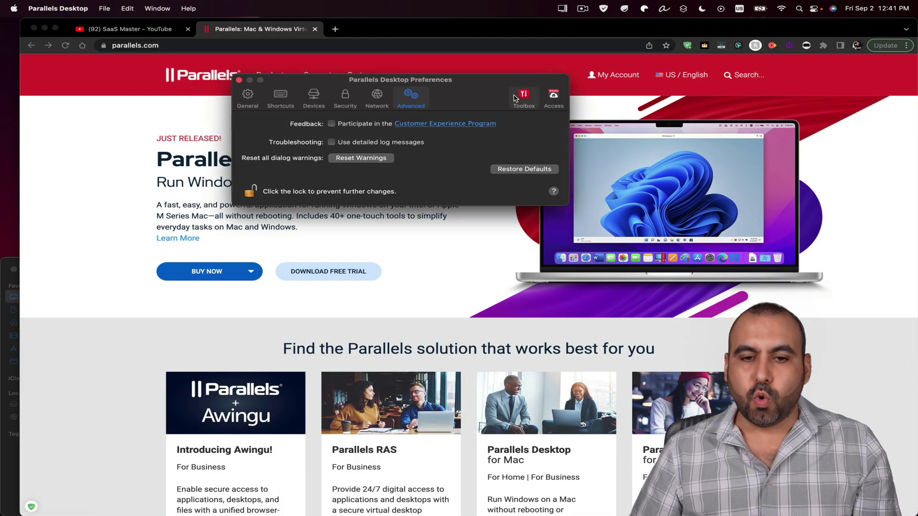
Open Parallels Toolbox from its preferences pane and show the tool Library over Windows 11.
{"action": "left_click", "coordinate": [523, 98]}
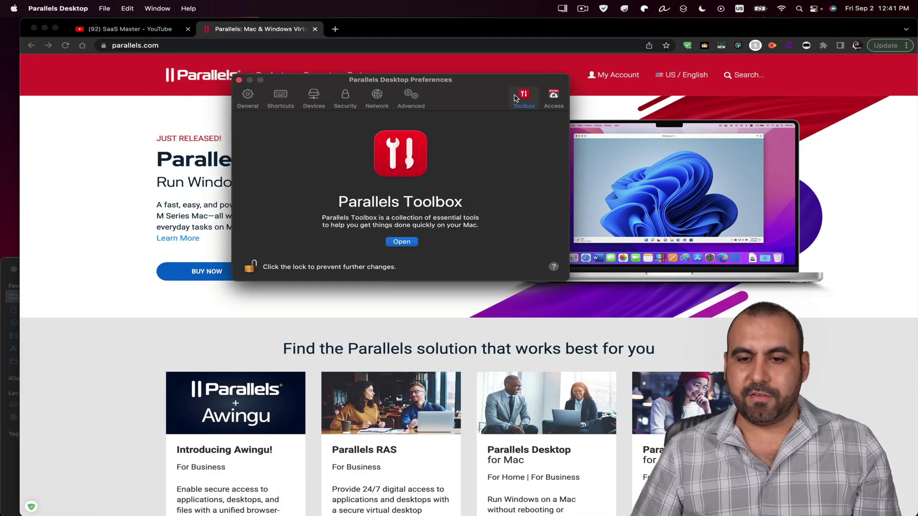
{"action": "left_click", "coordinate": [402, 242]}
{"action": "mouse_move", "coordinate": [625, 487]}
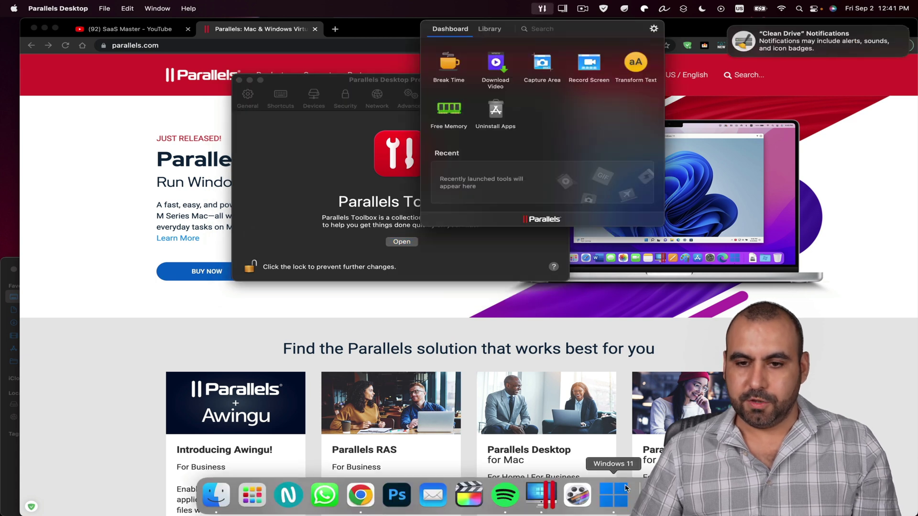
{"action": "left_click", "coordinate": [610, 498]}
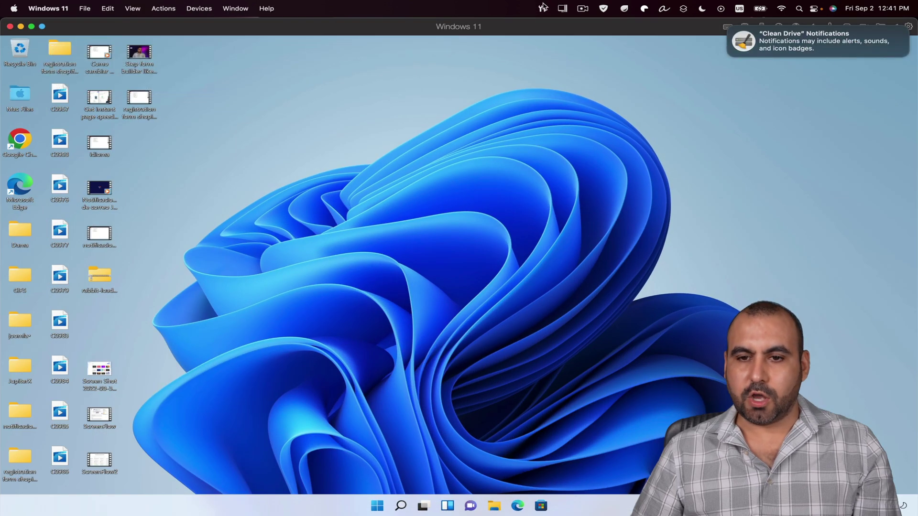
{"action": "left_click", "coordinate": [541, 8]}
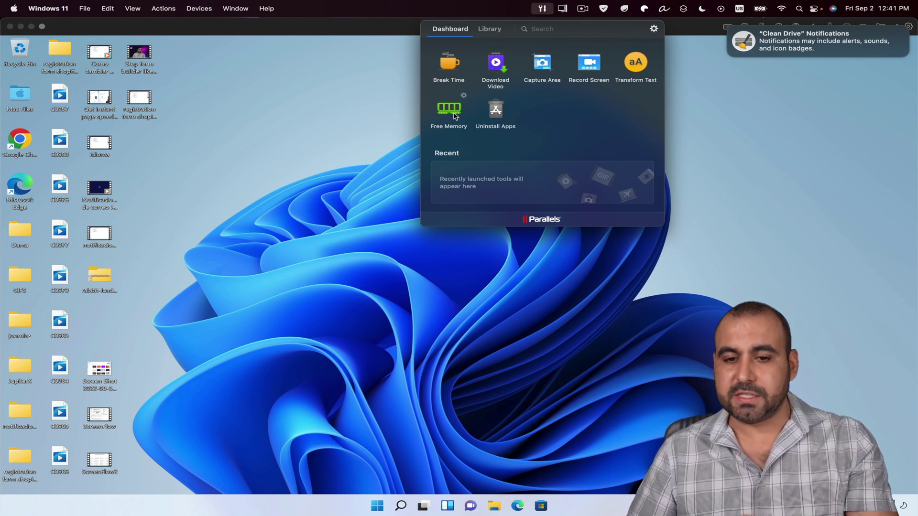
{"action": "left_click", "coordinate": [489, 29]}
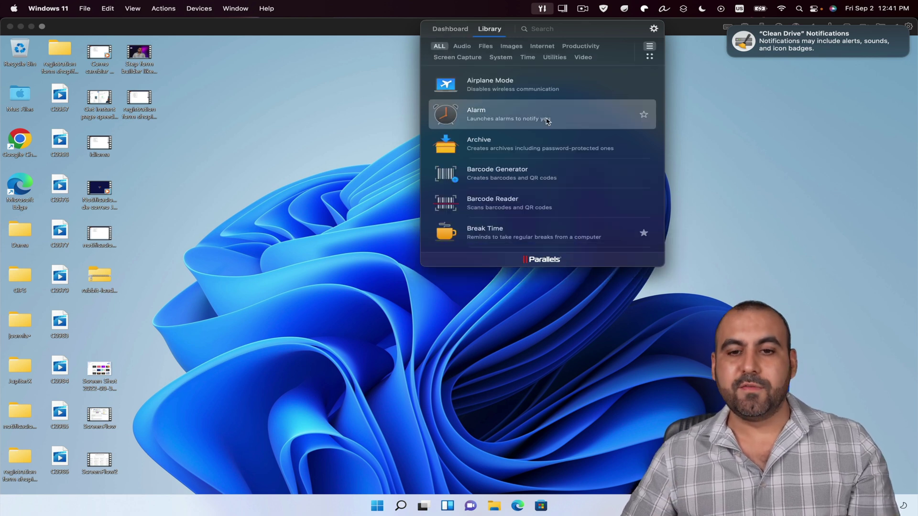
{"action": "scroll", "coordinate": [547, 121], "scroll_direction": "down", "scroll_amount": 10}
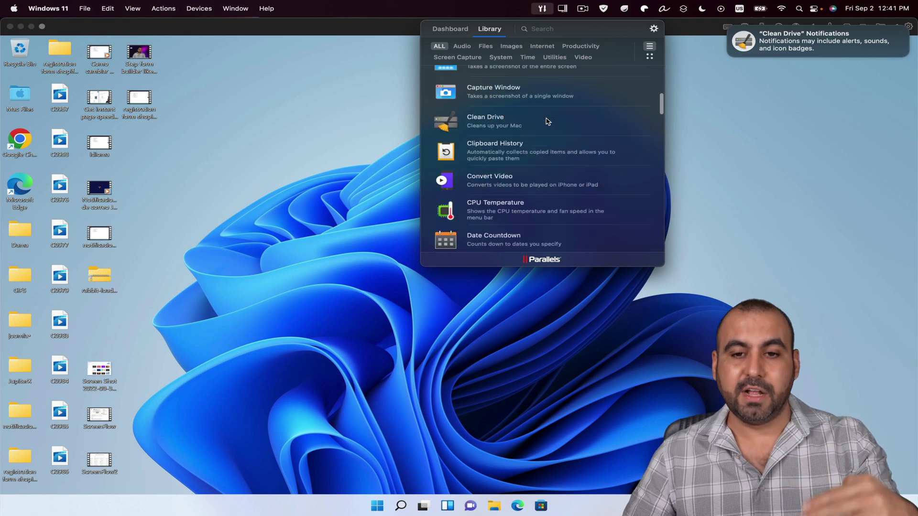
{"action": "scroll", "coordinate": [547, 121], "scroll_direction": "down", "scroll_amount": 8}
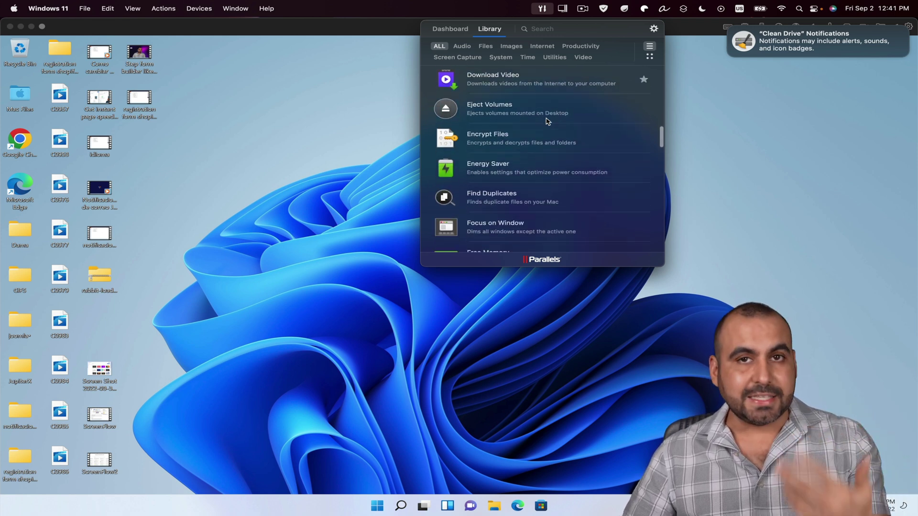
{"action": "scroll", "coordinate": [547, 121], "scroll_direction": "down", "scroll_amount": 7}
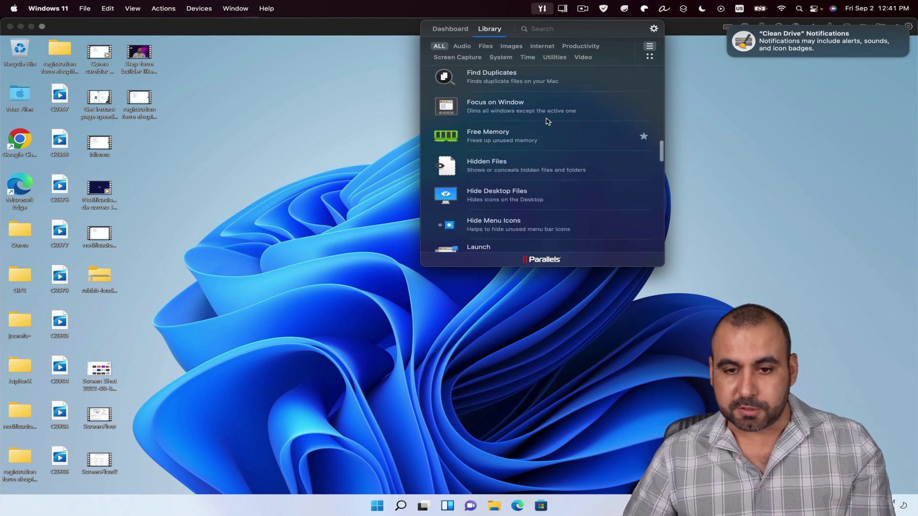
{"action": "scroll", "coordinate": [547, 121], "scroll_direction": "down", "scroll_amount": 5}
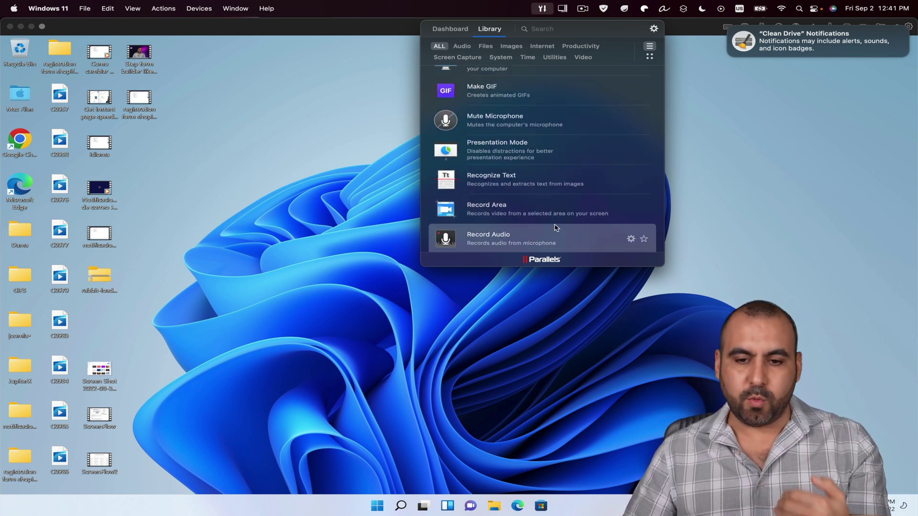
{"action": "scroll", "coordinate": [555, 227], "scroll_direction": "down", "scroll_amount": 2}
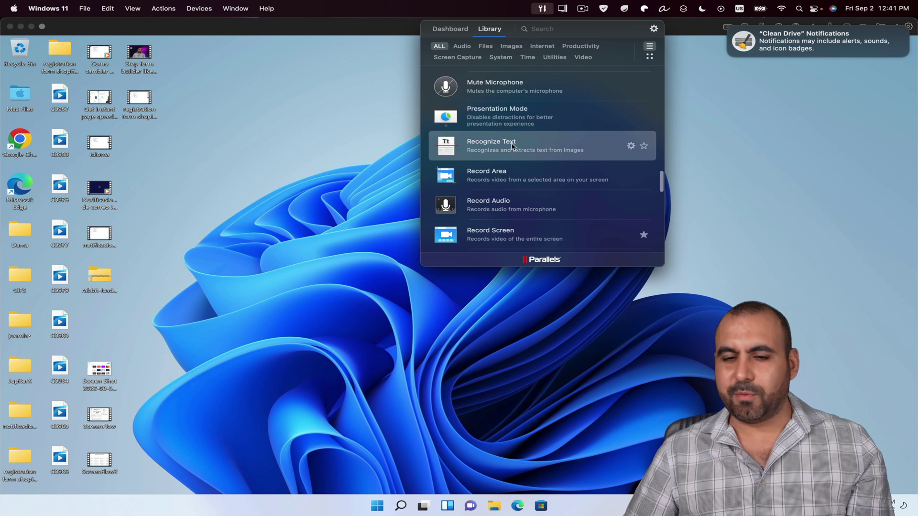
{"action": "scroll", "coordinate": [547, 185], "scroll_direction": "down", "scroll_amount": 6}
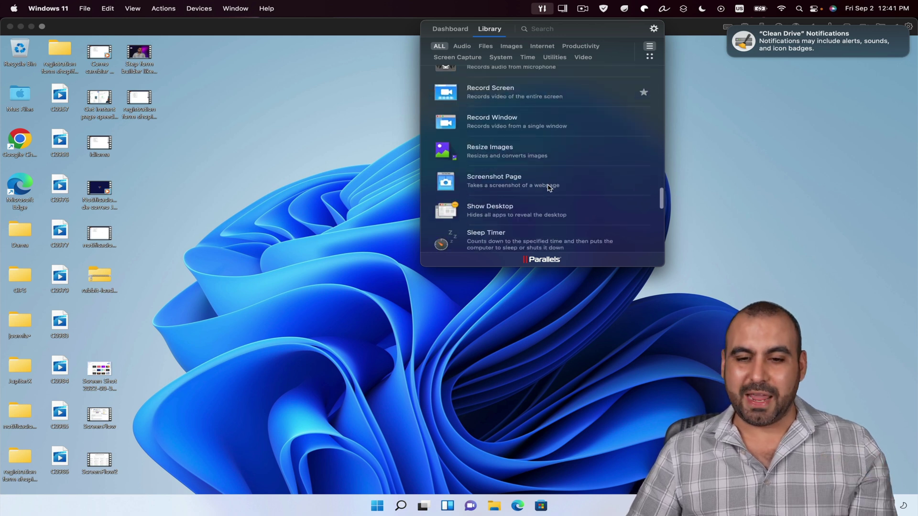
{"action": "scroll", "coordinate": [549, 187], "scroll_direction": "down", "scroll_amount": 10}
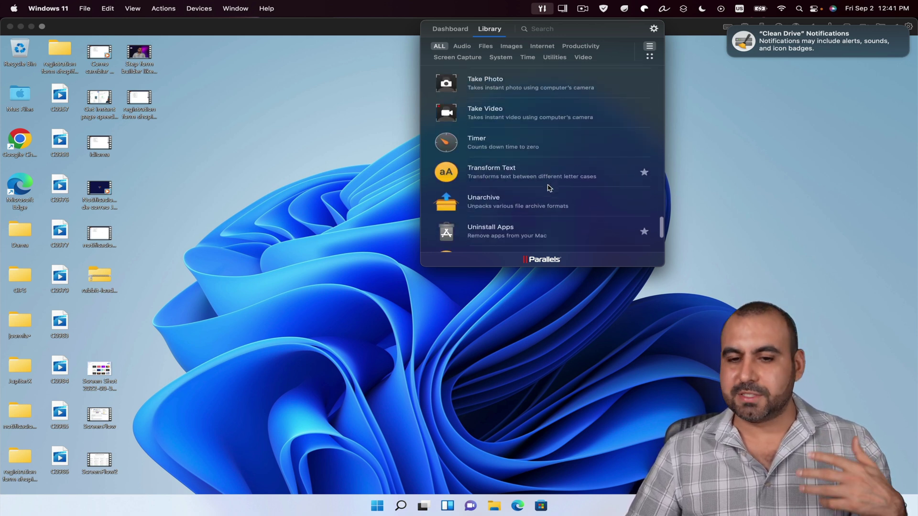
{"action": "scroll", "coordinate": [549, 187], "scroll_direction": "down", "scroll_amount": 5}
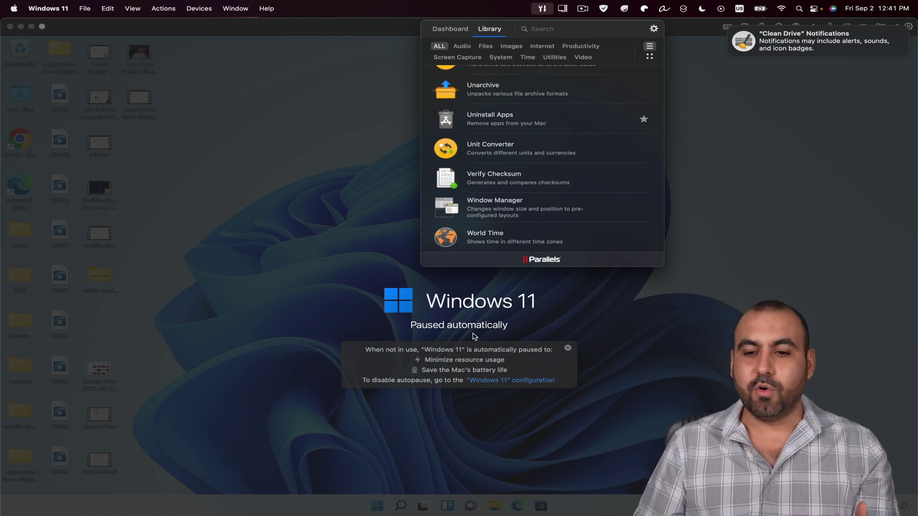
Close the Toolbox panel and check its settings menu.
{"action": "left_click", "coordinate": [545, 9]}
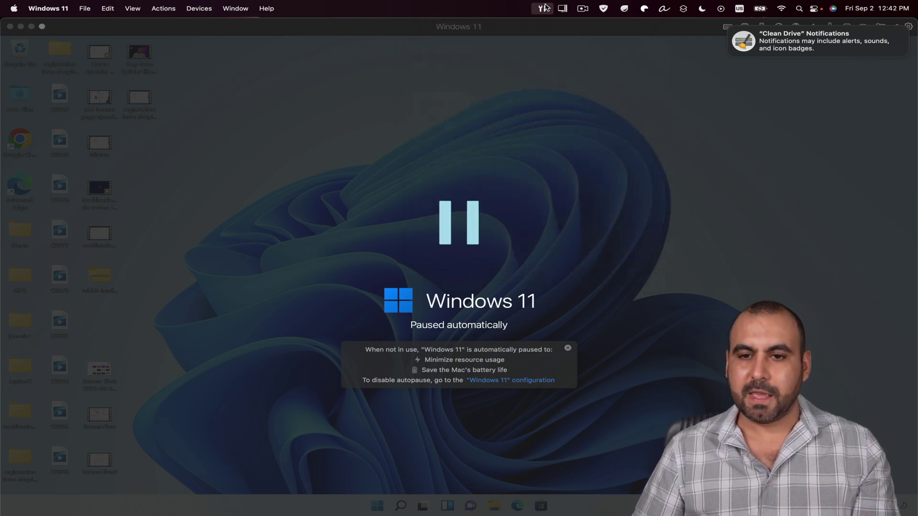
{"action": "left_click", "coordinate": [545, 8]}
{"action": "left_click", "coordinate": [653, 28]}
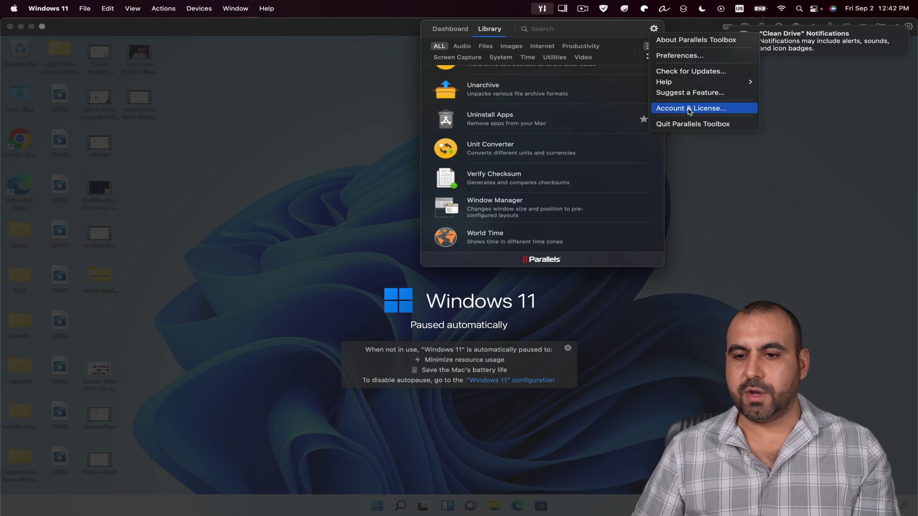
{"action": "left_click", "coordinate": [689, 125]}
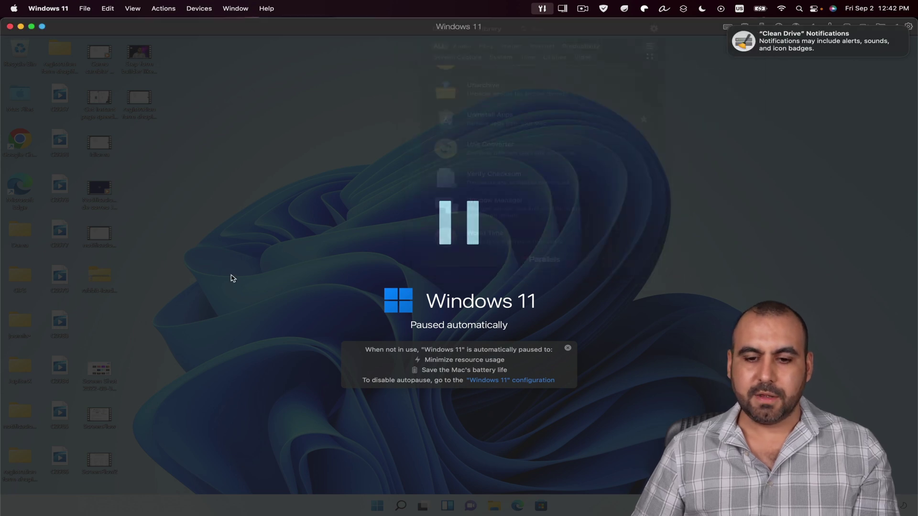
Close the Windows 11 window and quit Parallels Desktop from the menu-bar icon.
{"action": "left_click", "coordinate": [466, 220]}
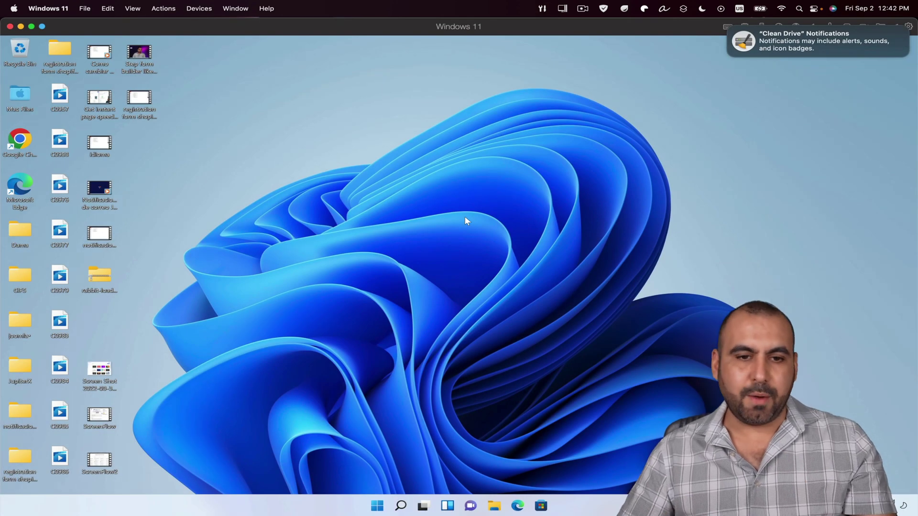
{"action": "left_click", "coordinate": [11, 26]}
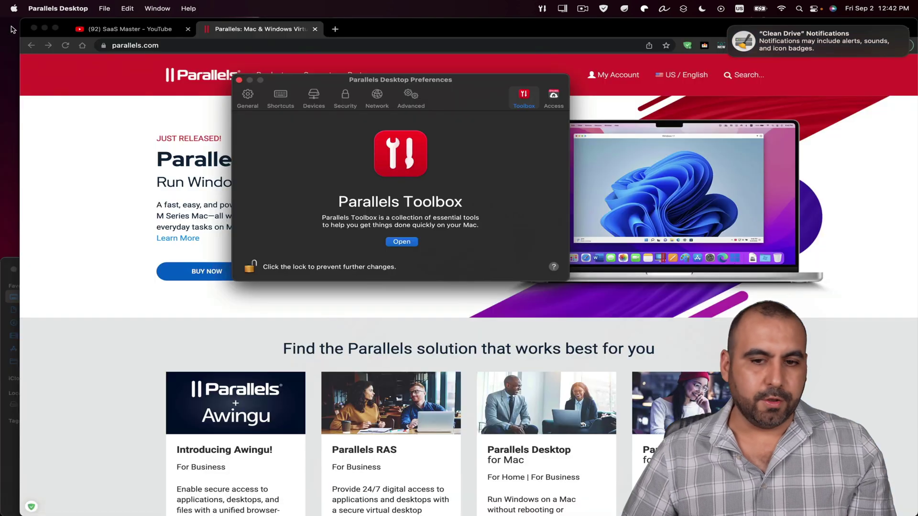
{"action": "left_click", "coordinate": [562, 8]}
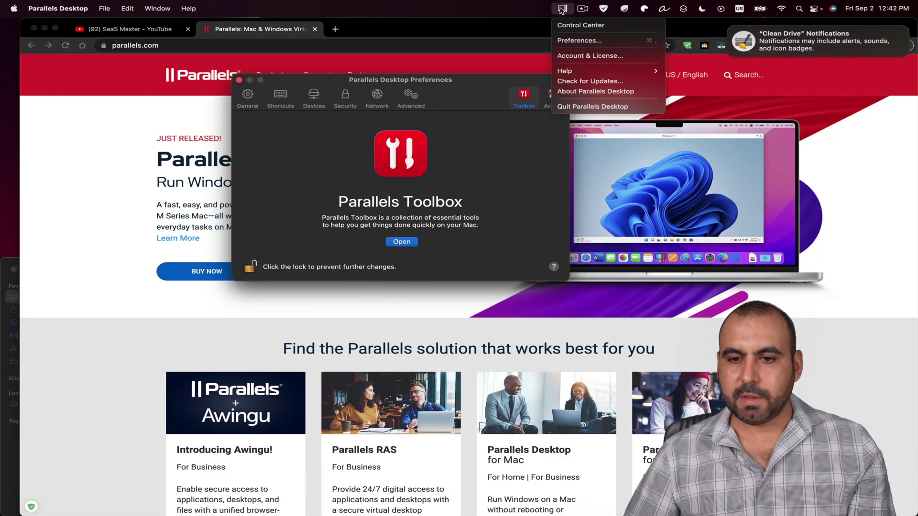
{"action": "left_click", "coordinate": [588, 108]}
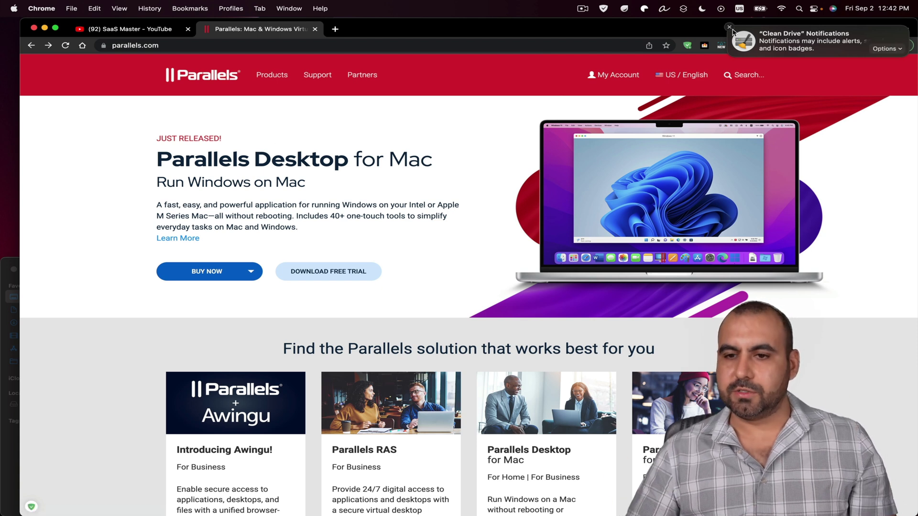
Relaunch Parallels Desktop from the Dock and resume the Windows 11 VM.
{"action": "mouse_move", "coordinate": [579, 495]}
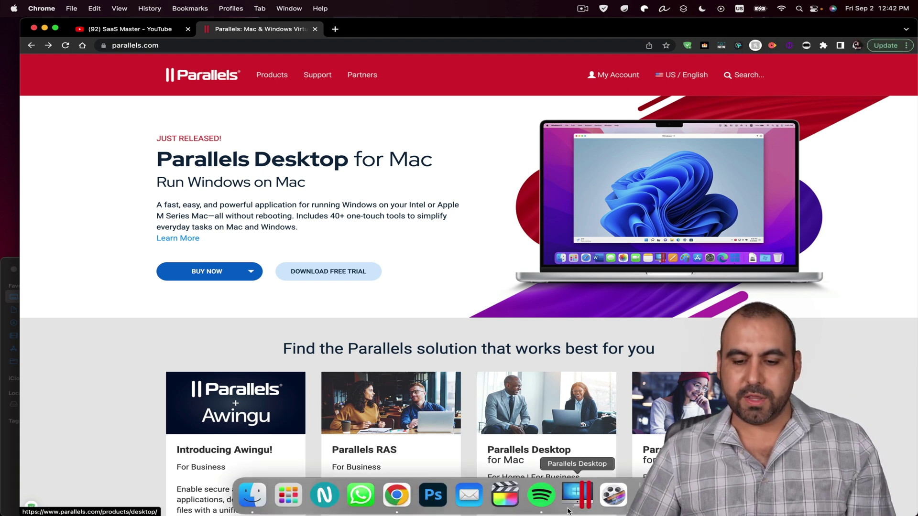
{"action": "left_click", "coordinate": [579, 495]}
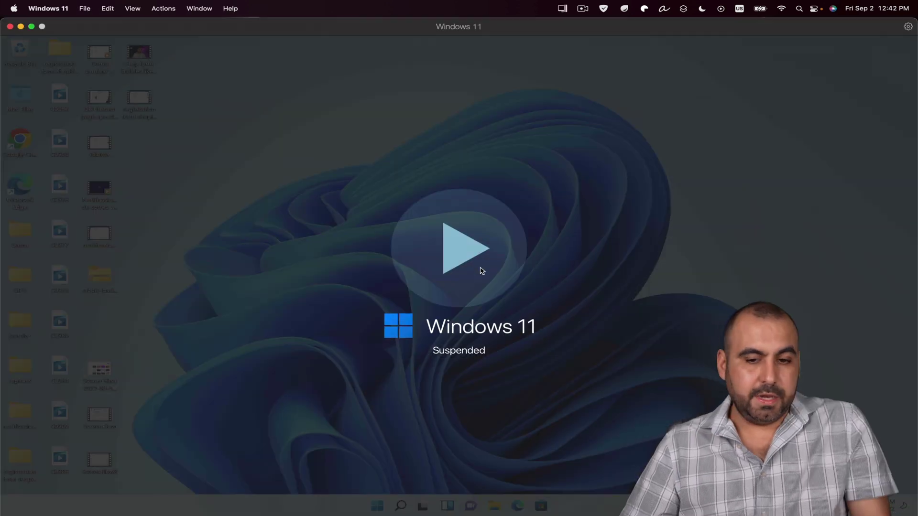
{"action": "left_click", "coordinate": [468, 245]}
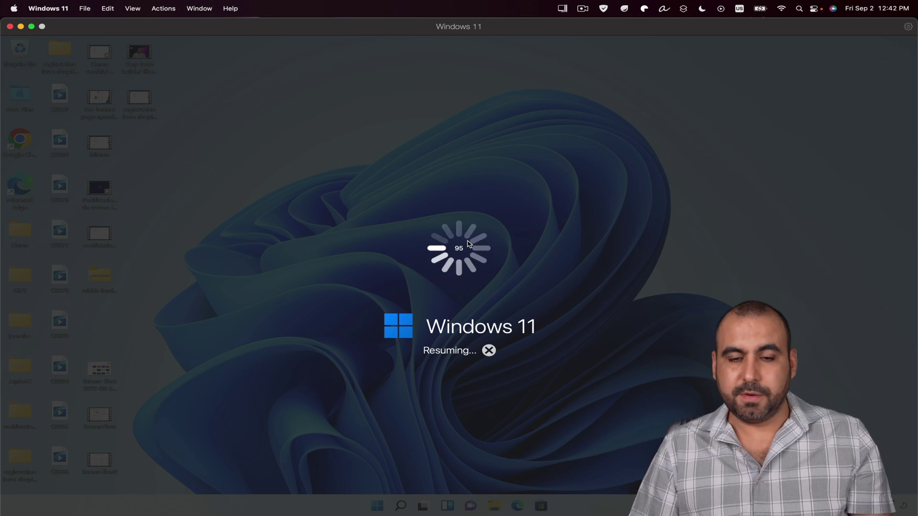